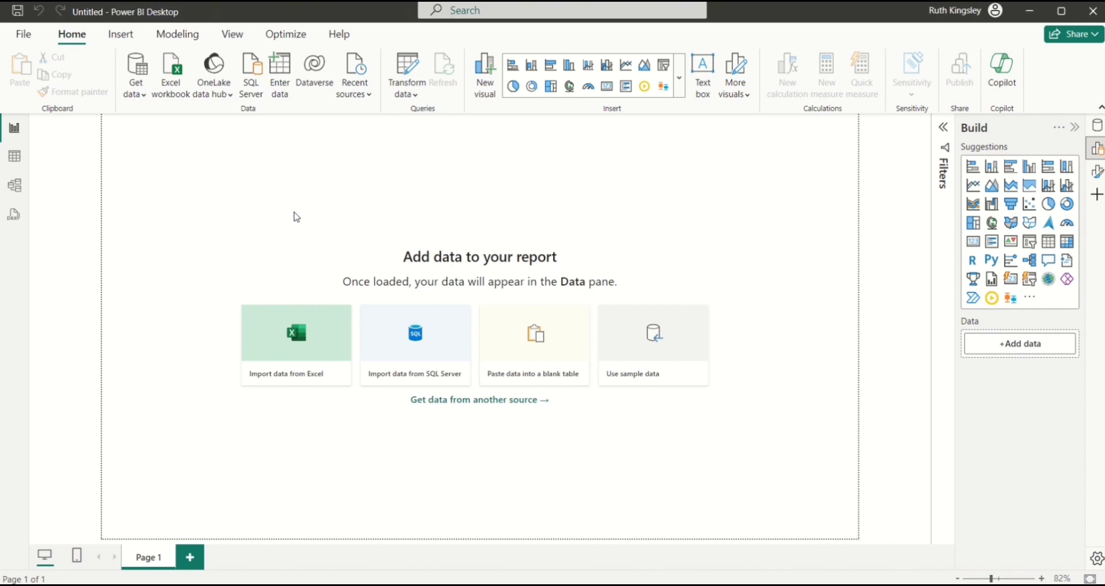
# Open the Power Query Editor and import Sheet1 from the Excel workbook employees_data.xlsx as a new source
pyautogui.click(412, 98)
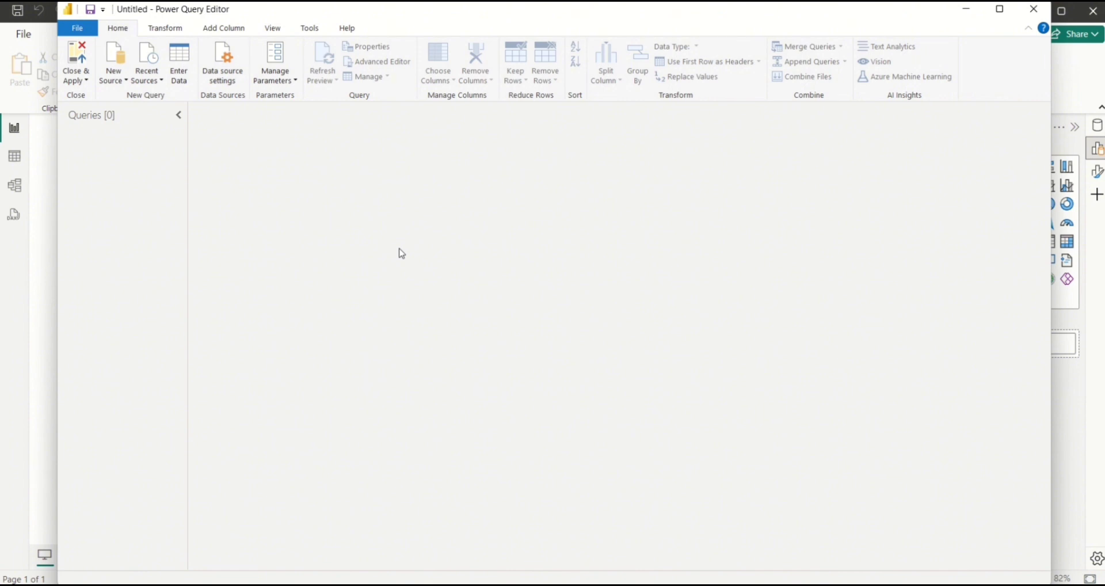
pyautogui.click(124, 85)
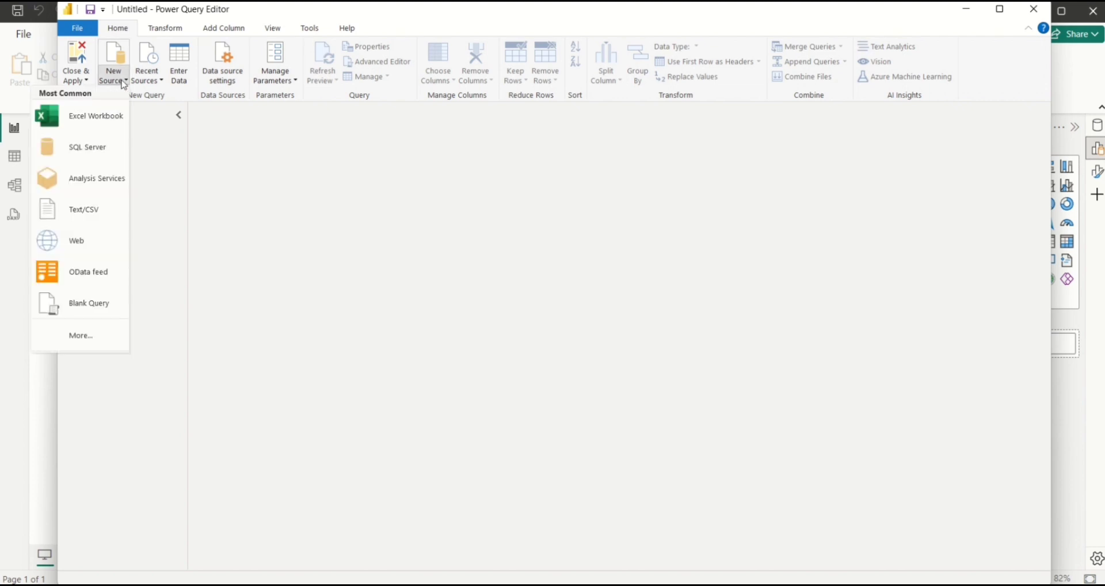
pyautogui.click(103, 115)
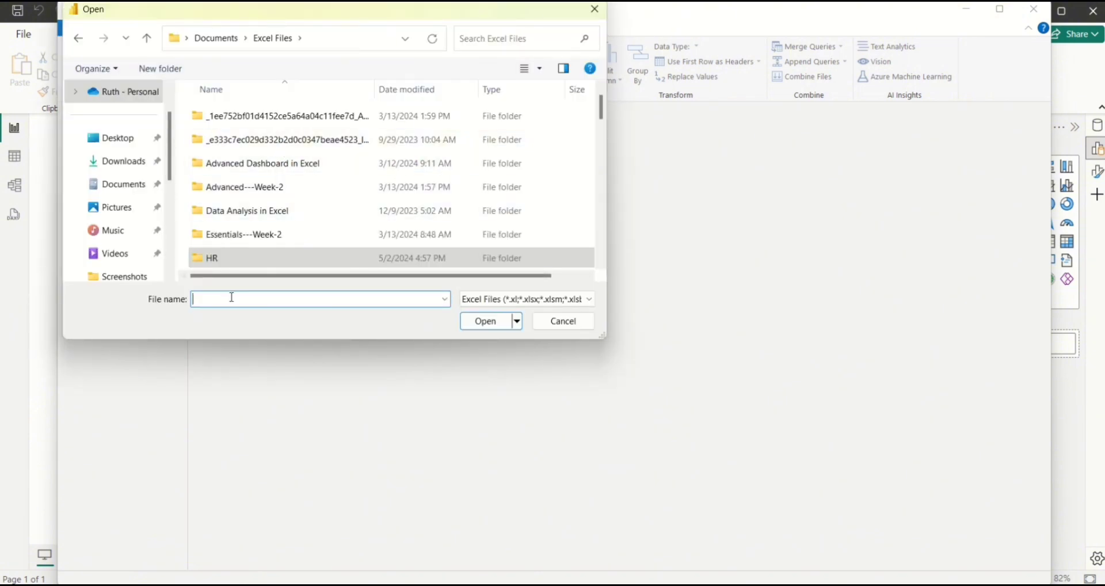
pyautogui.write('emp')
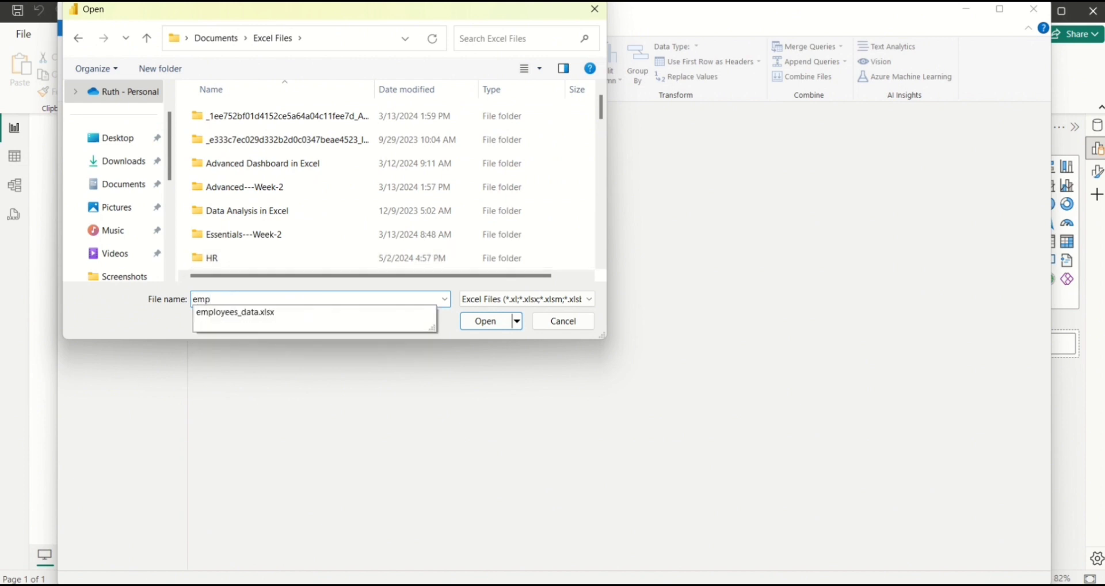
pyautogui.click(249, 313)
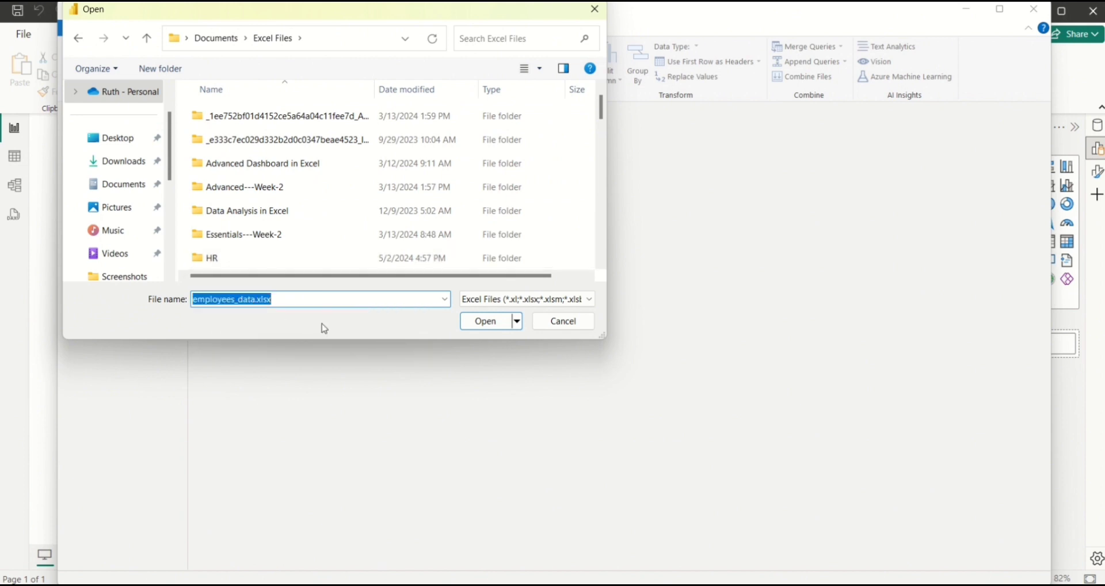
pyautogui.click(487, 321)
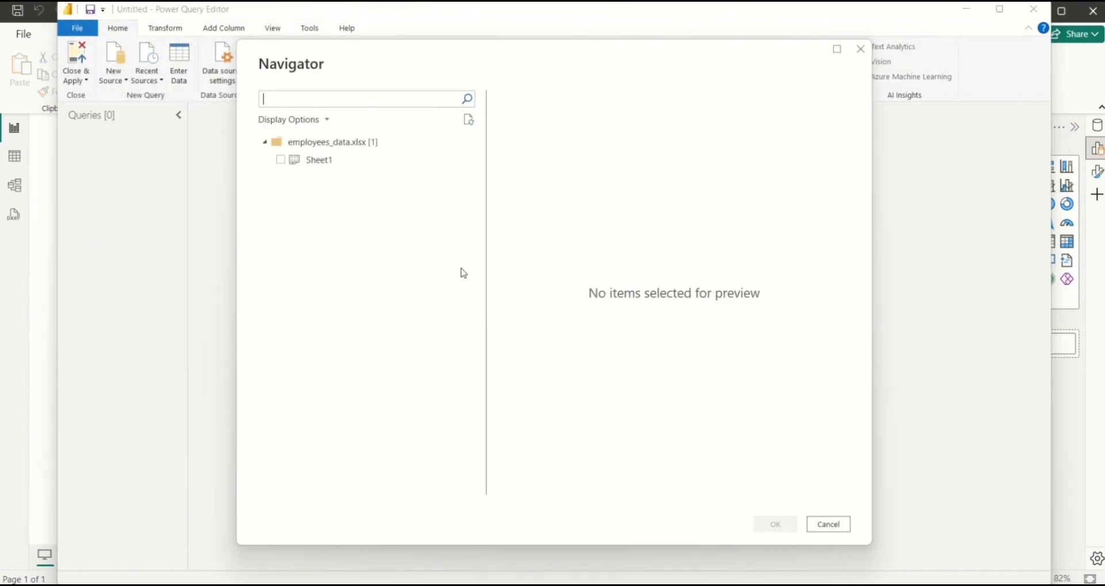
pyautogui.click(284, 161)
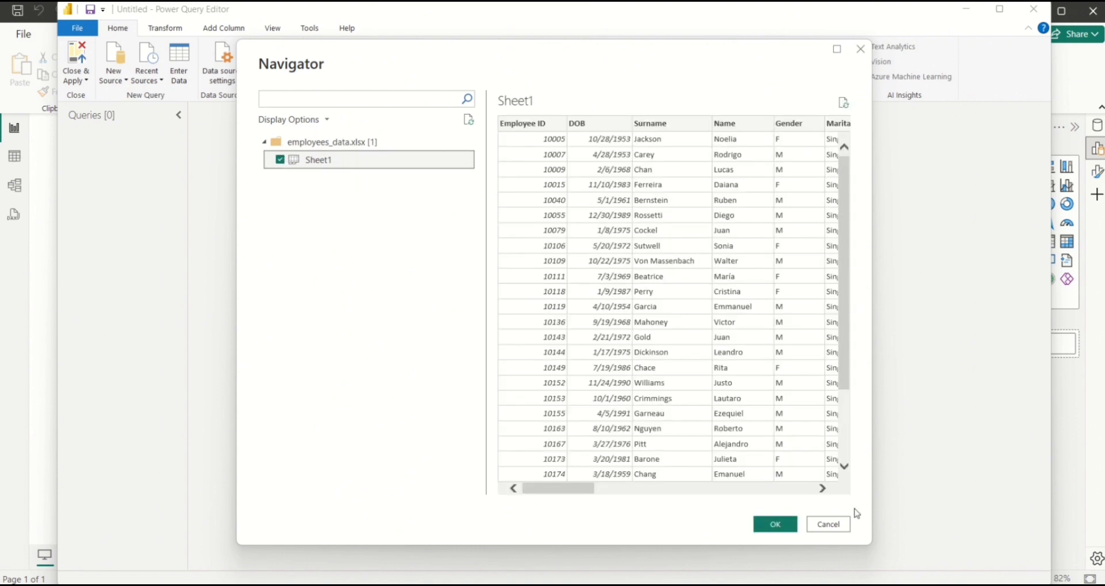
pyautogui.click(771, 525)
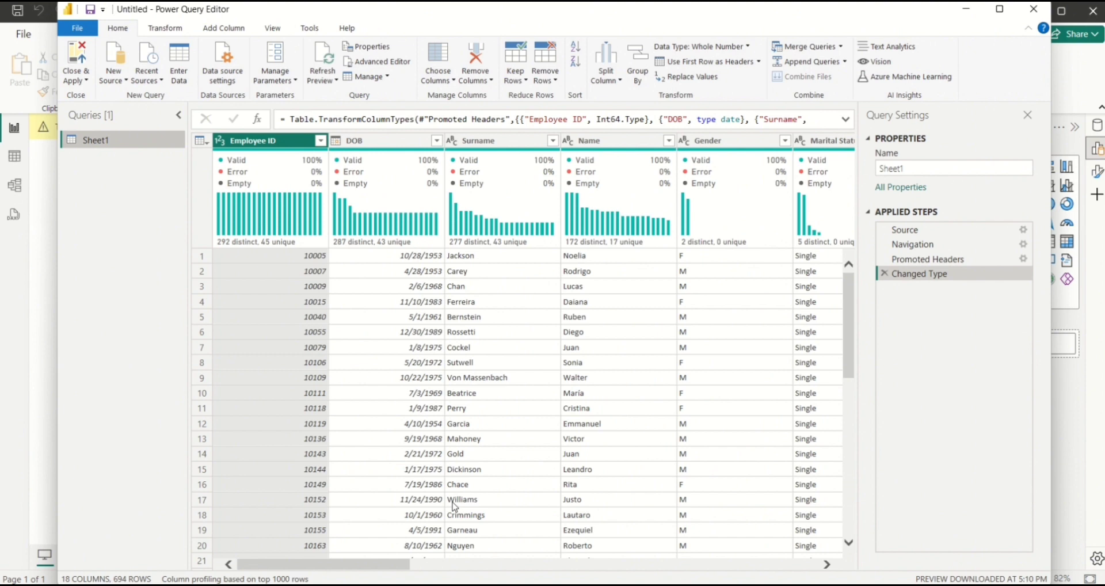
# Rename the Sheet1 query as employees_data
pyautogui.doubleClick(110, 141)
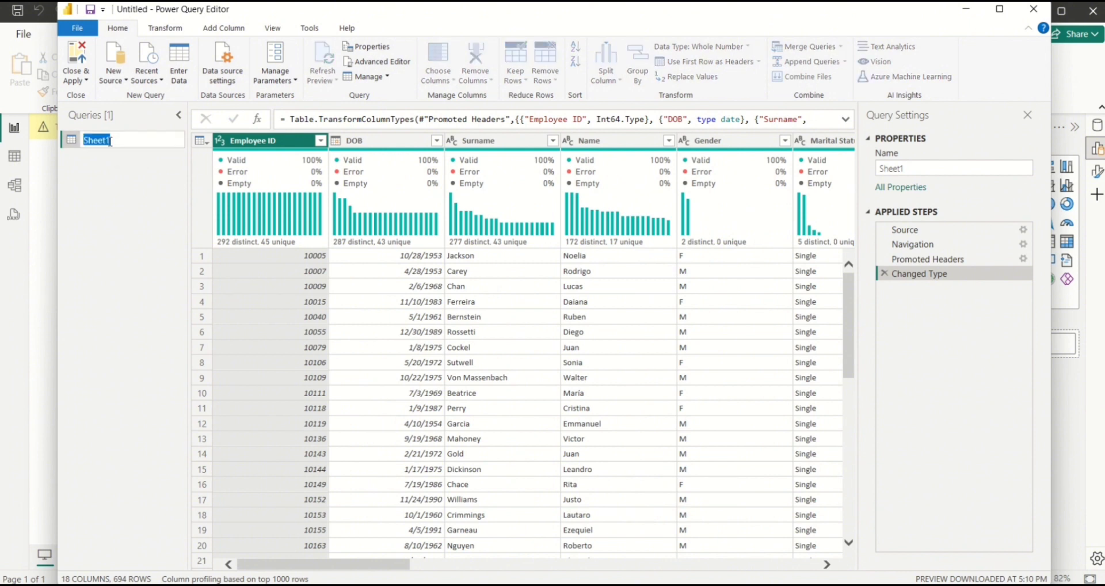
pyautogui.write('employee')
pyautogui.write('s')
pyautogui.write('_dar')
pyautogui.write('ta')
pyautogui.press('Return')
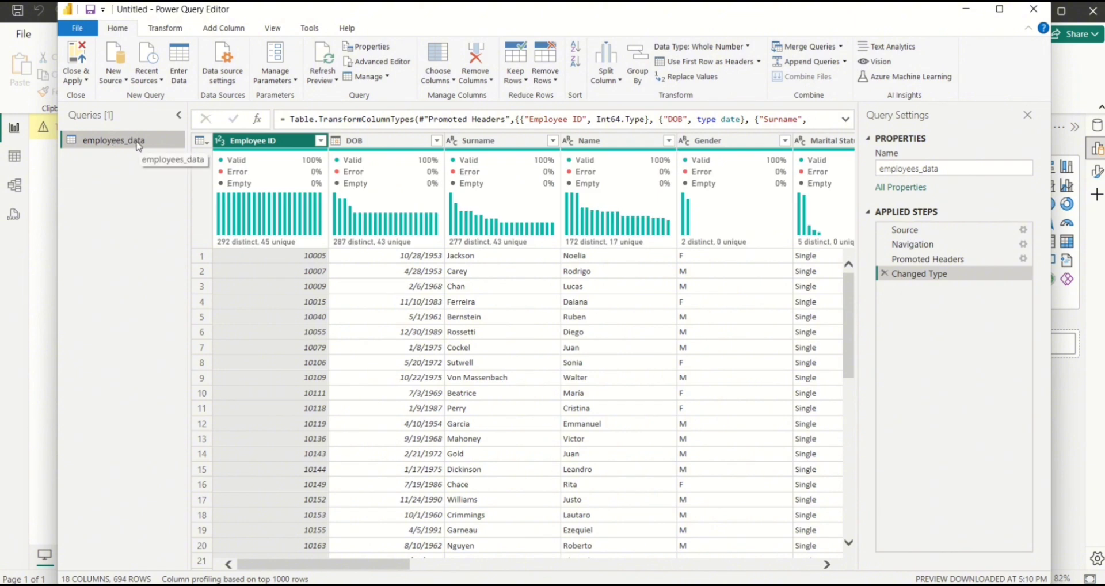
# Duplicate the employees_data query and disable loading for the original query
pyautogui.rightClick(137, 143)
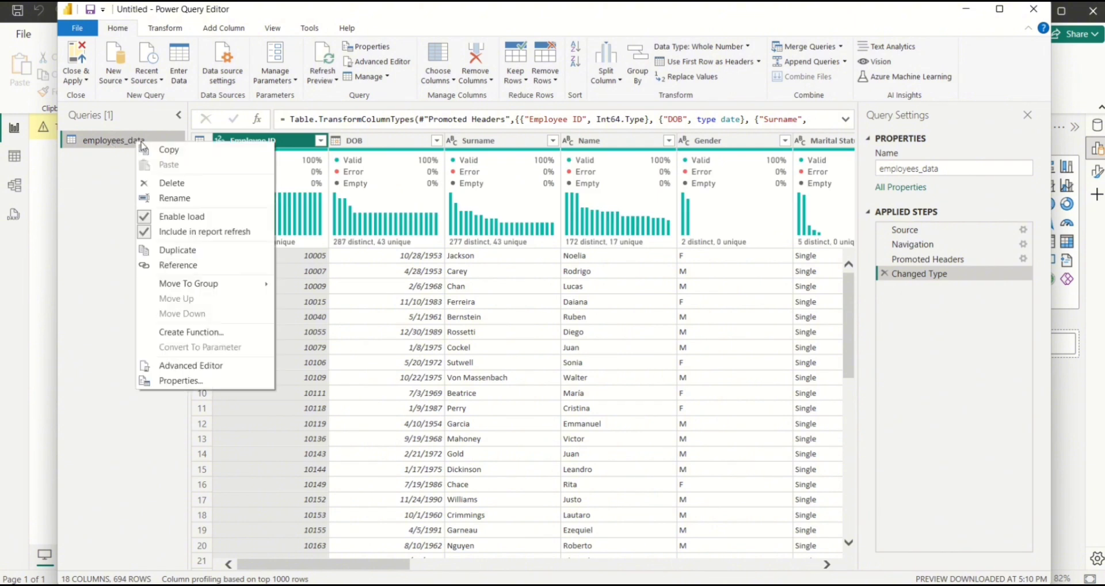
pyautogui.click(178, 251)
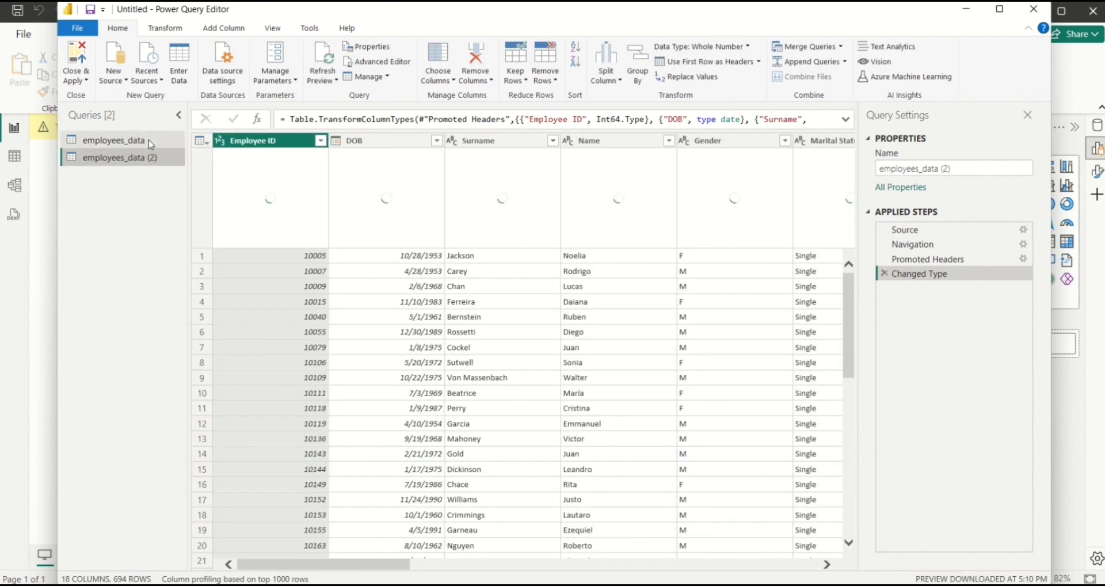
pyautogui.click(149, 140)
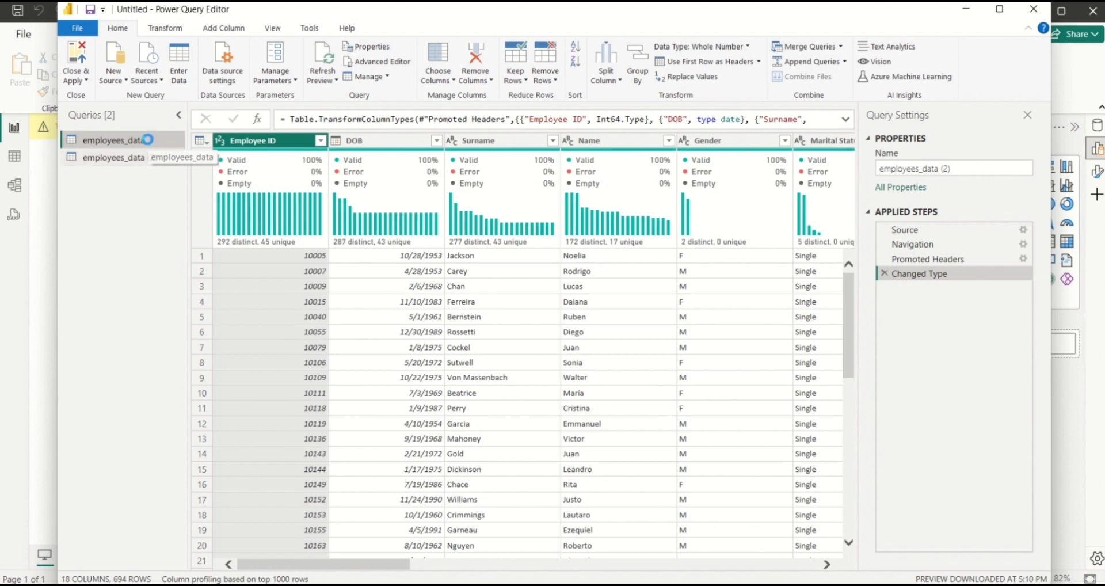
pyautogui.rightClick(149, 142)
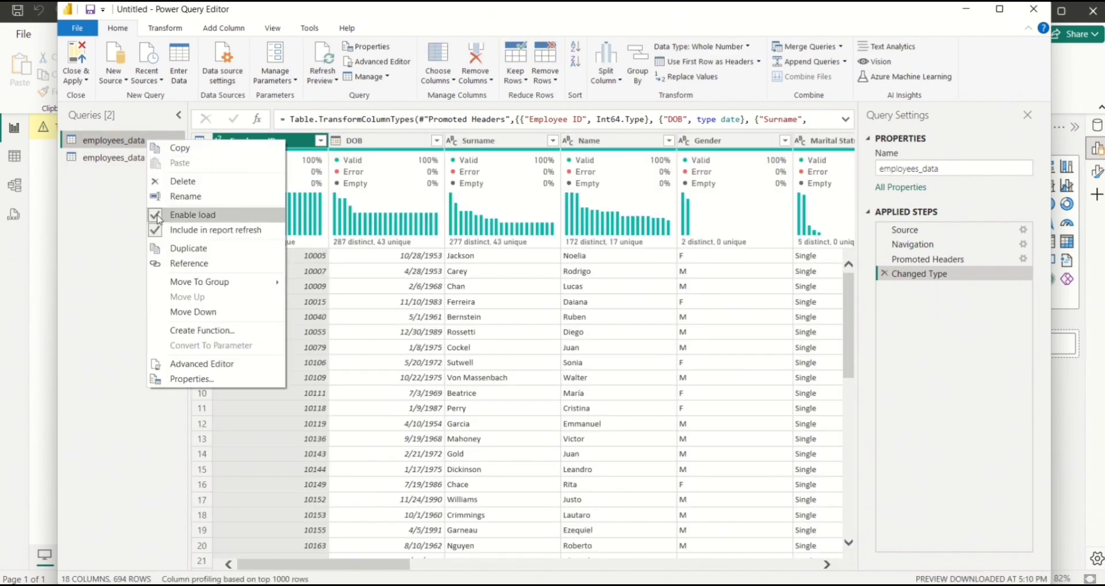
pyautogui.click(158, 215)
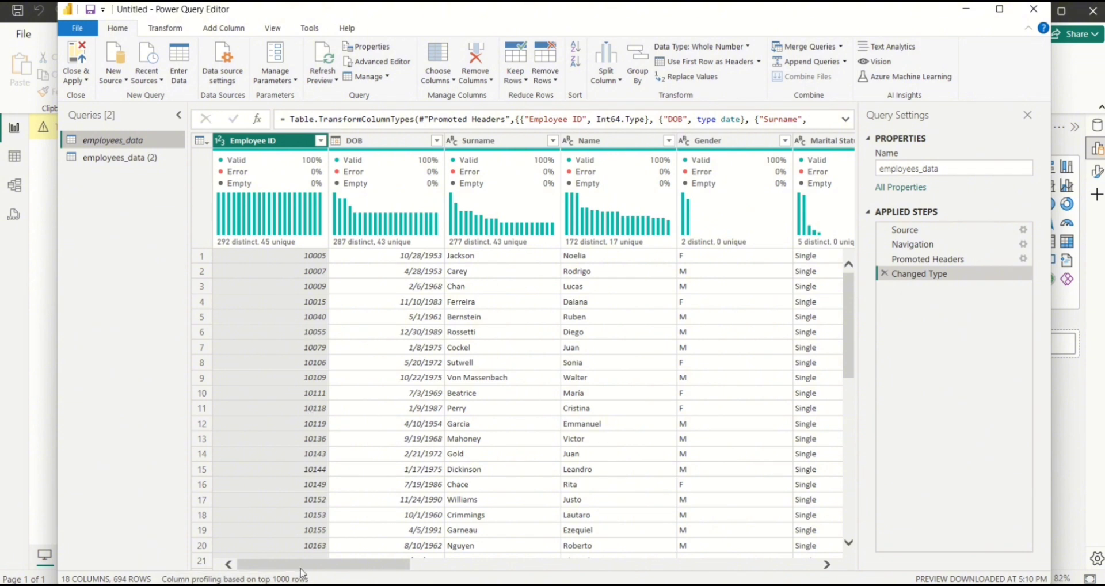
# Add an Age column calculated from the DOB column in the employees_data query
pyautogui.moveTo(294, 564)
pyautogui.mouseDown()
pyautogui.moveTo(670, 528)
pyautogui.moveTo(563, 566)
pyautogui.moveTo(294, 565)
pyautogui.mouseUp()
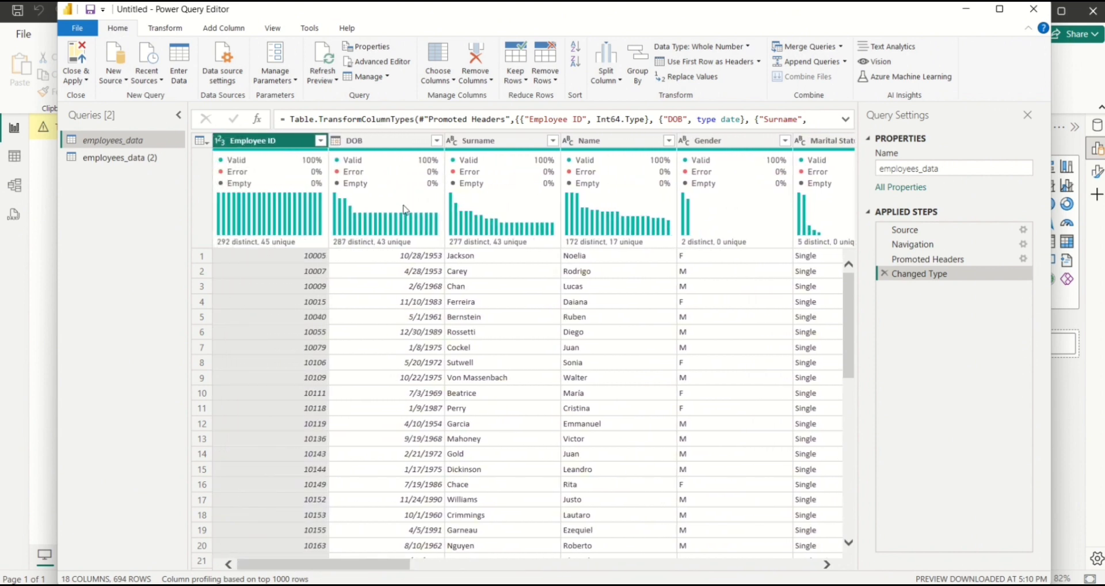
pyautogui.moveTo(404, 211)
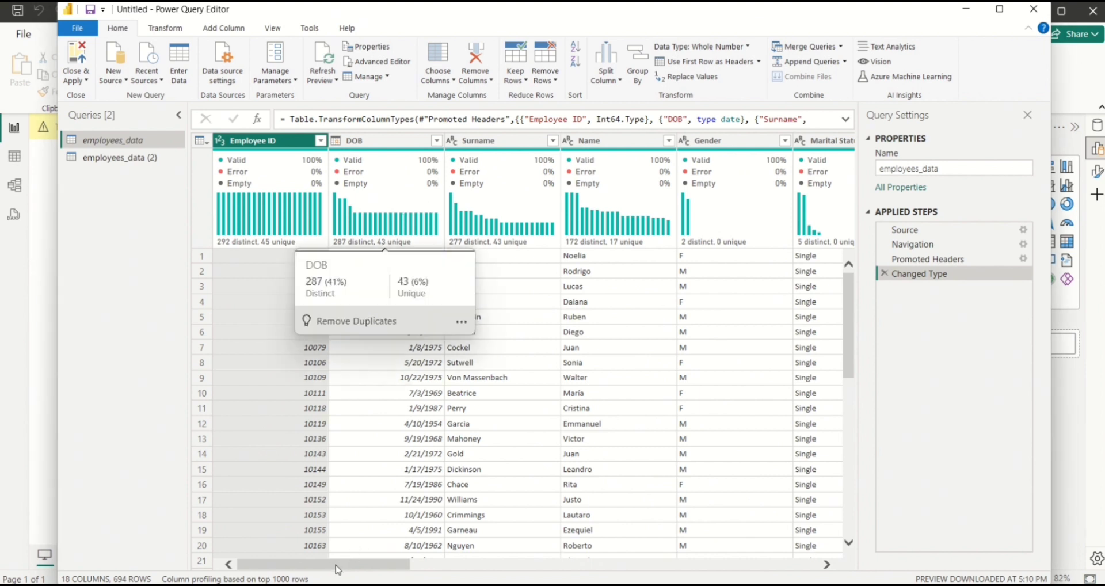
pyautogui.moveTo(339, 565); pyautogui.dragTo(341, 565)
pyautogui.hscroll(5, 426, 551)
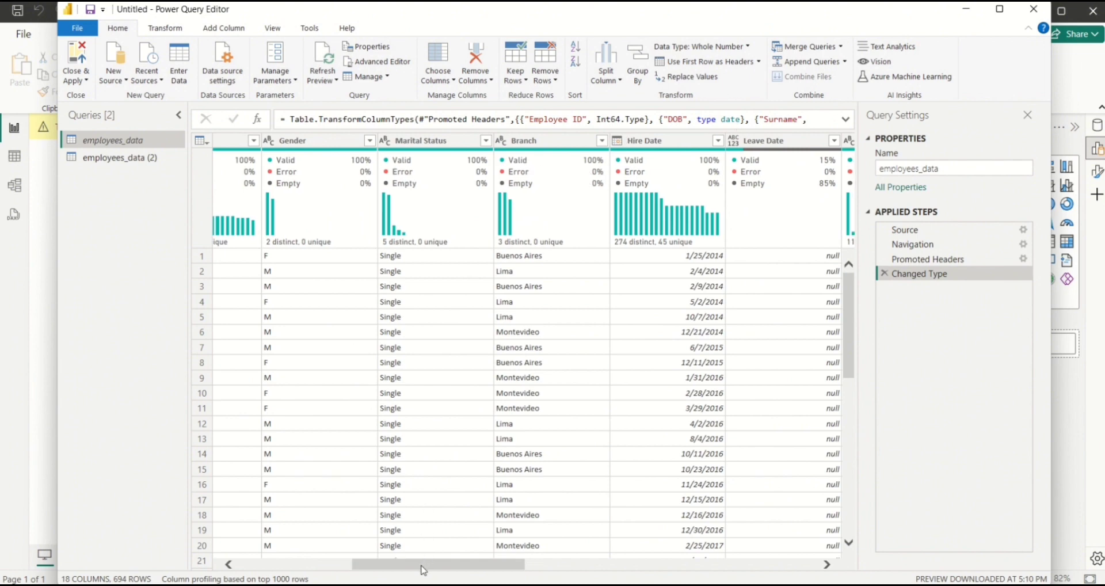
pyautogui.moveTo(425, 566); pyautogui.dragTo(306, 562)
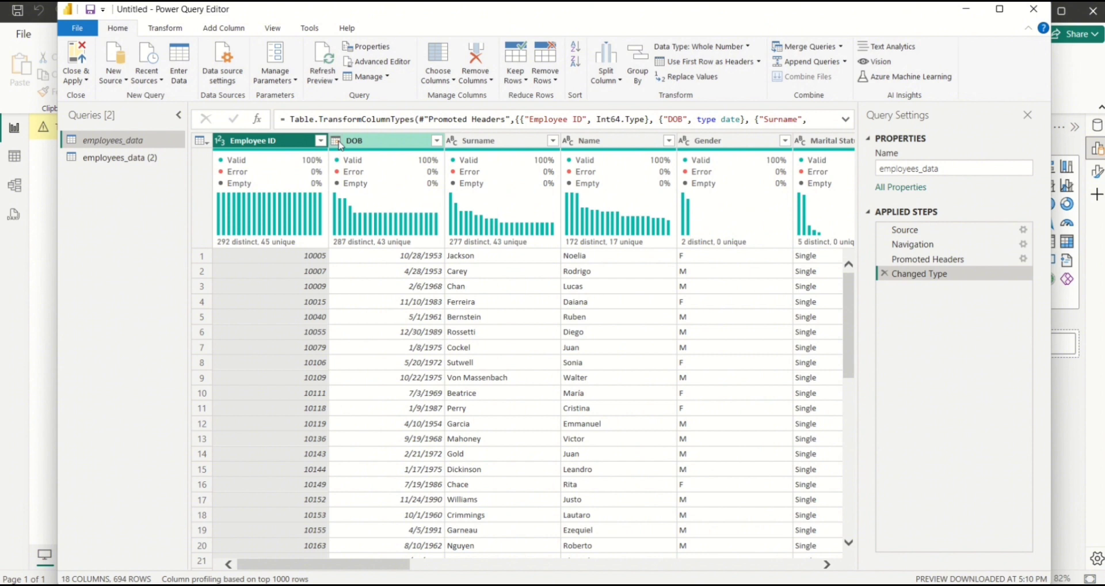
pyautogui.click(374, 145)
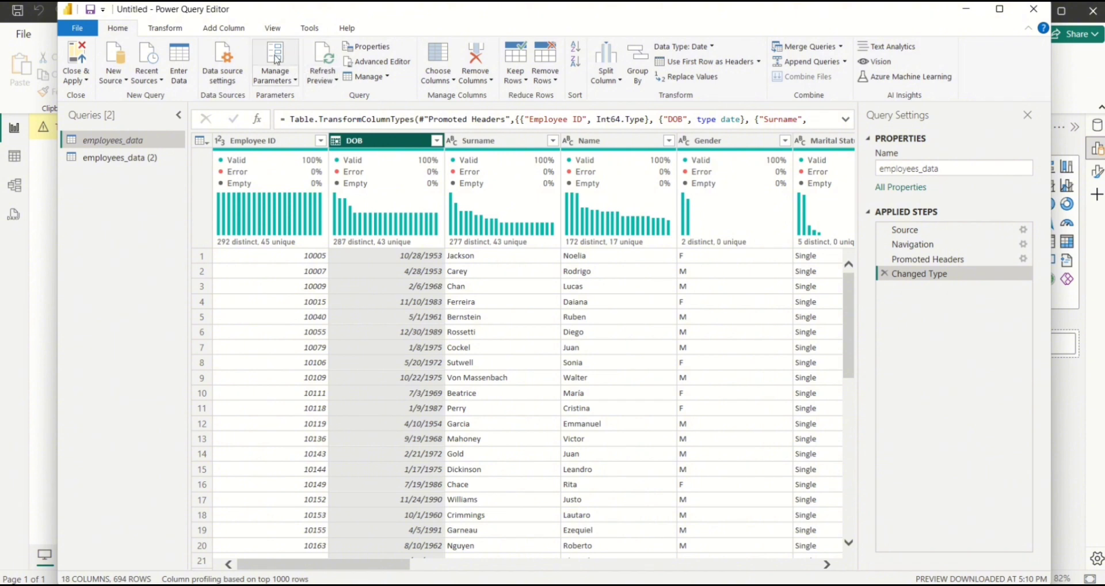
pyautogui.click(226, 32)
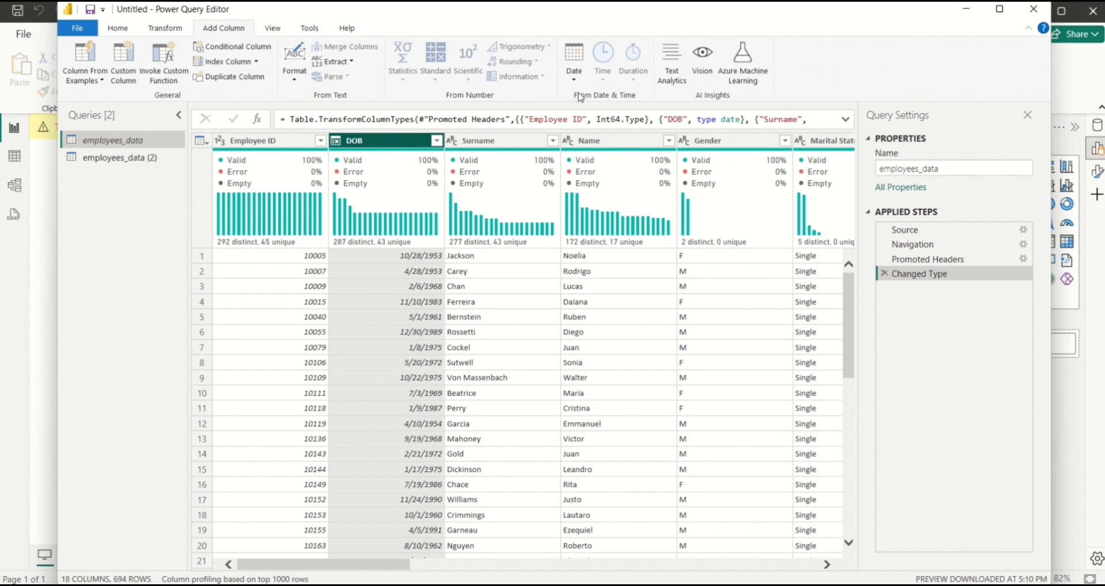
pyautogui.click(574, 61)
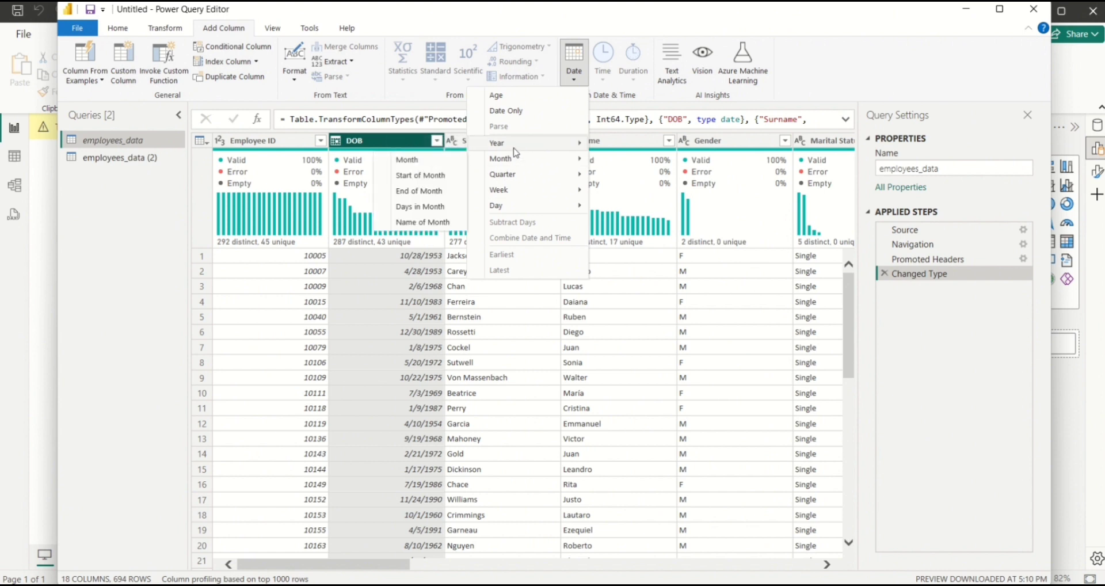
pyautogui.moveTo(515, 152)
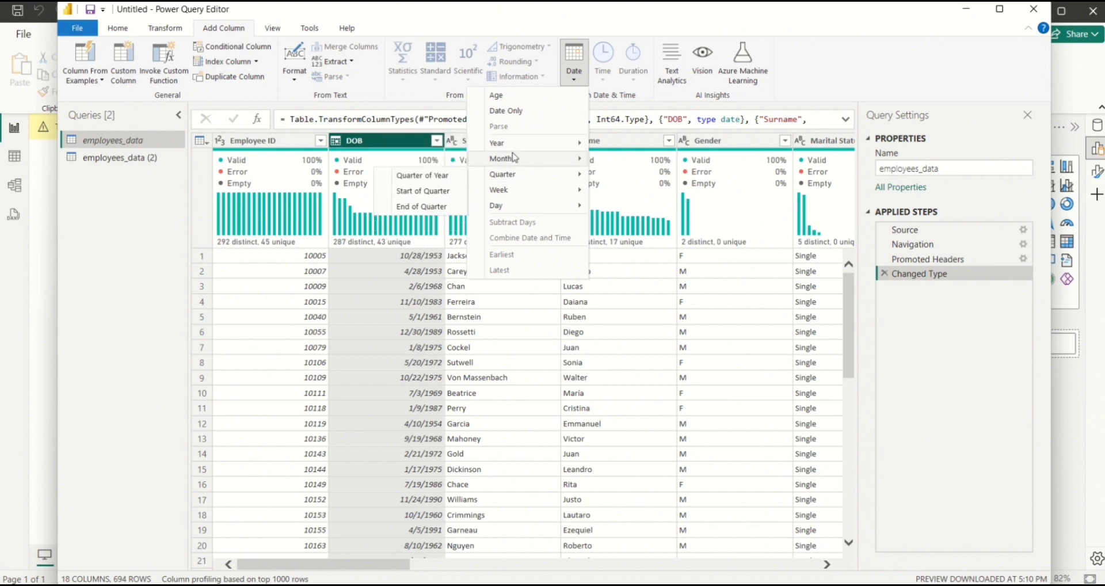
pyautogui.moveTo(514, 157)
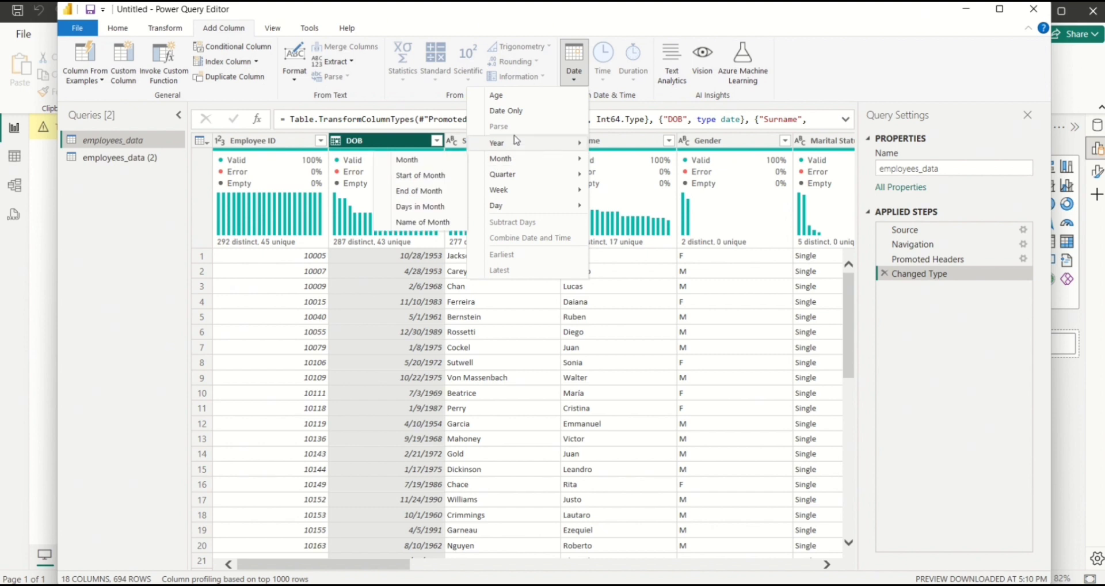
pyautogui.click(506, 97)
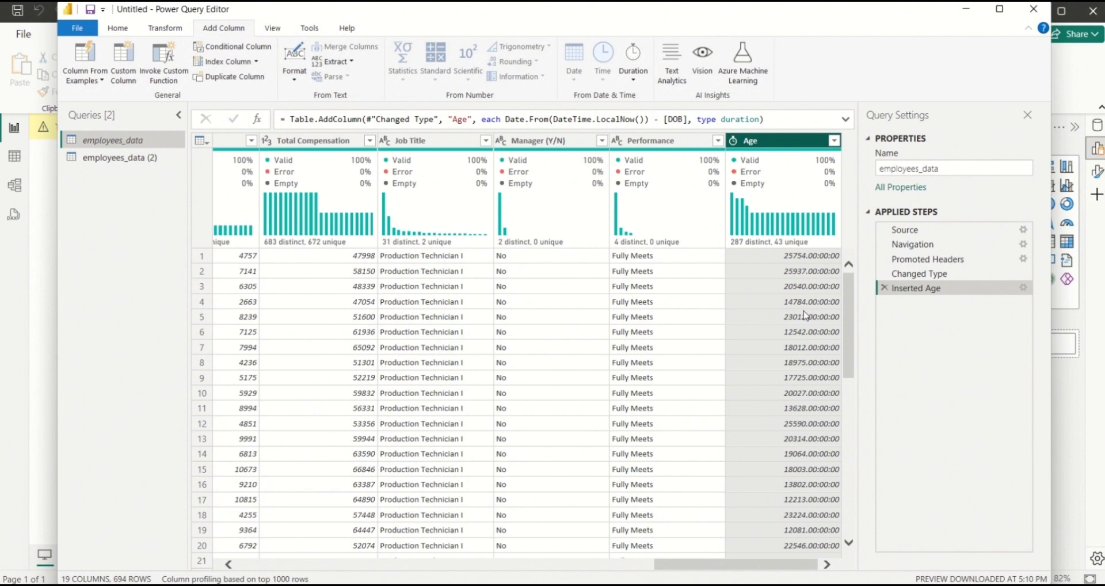
# Transform the Age column's durations into total years
pyautogui.moveTo(781, 154)
pyautogui.click(117, 28)
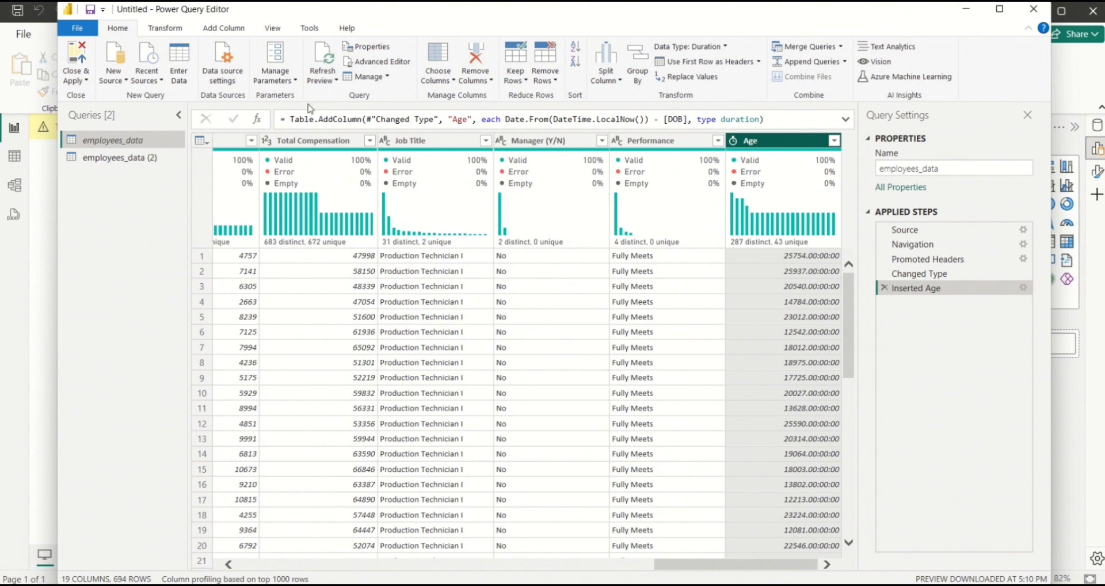
pyautogui.click(161, 32)
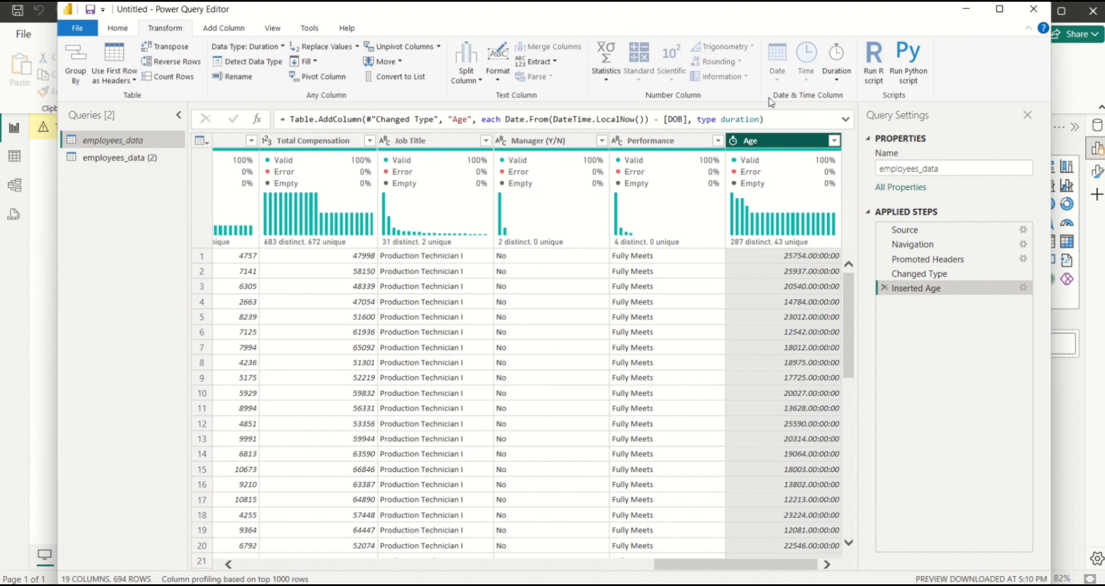
pyautogui.click(838, 80)
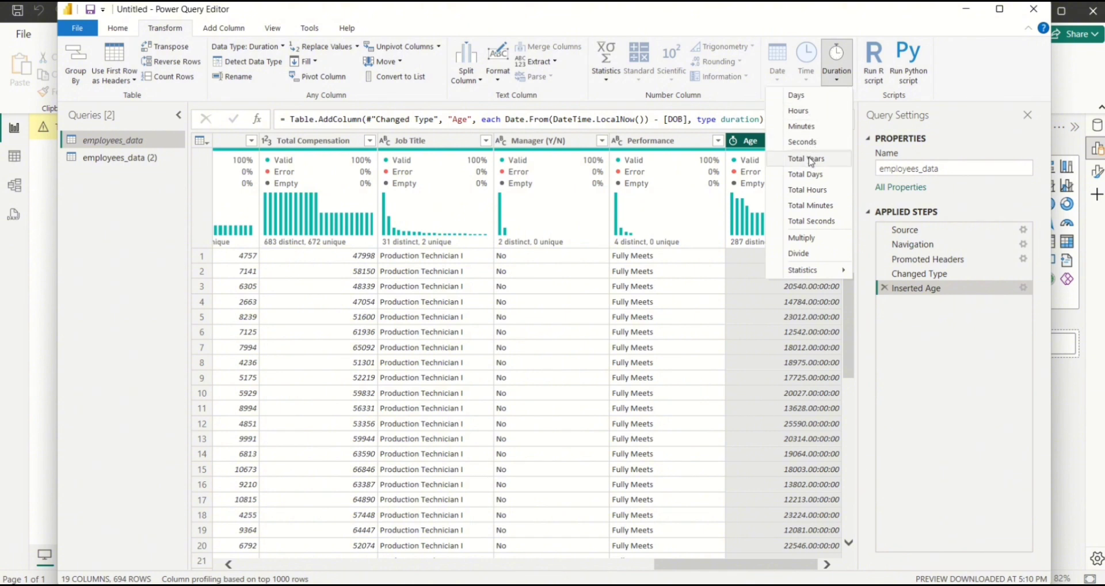
pyautogui.click(810, 159)
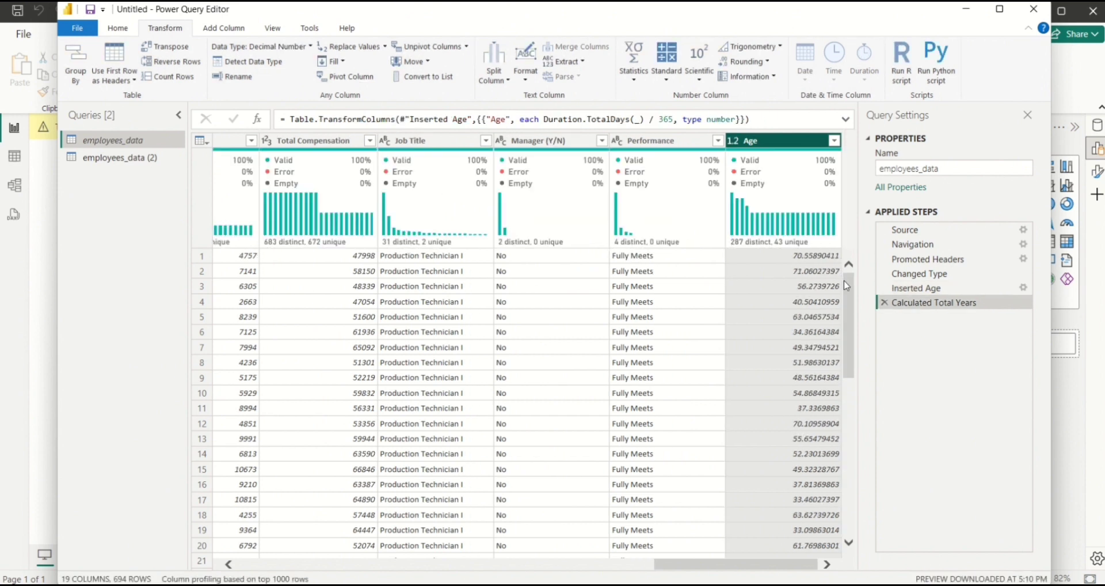
# Round the Age values down to whole numbers and move the Age column between DOB and Surname
pyautogui.scroll(-1, 844, 289)
pyautogui.scroll(1, 845, 289)
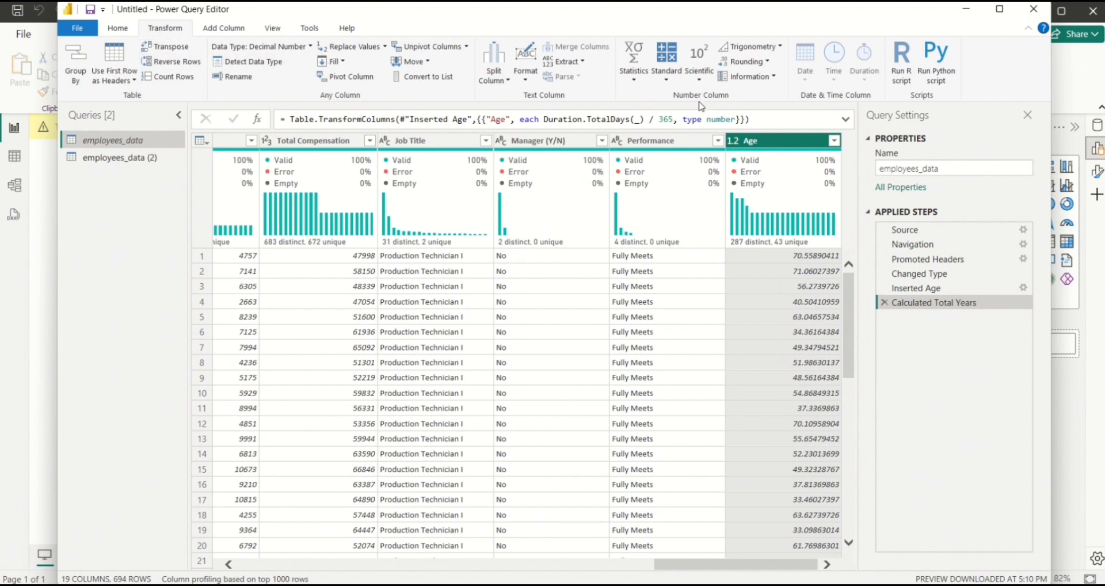
pyautogui.click(767, 62)
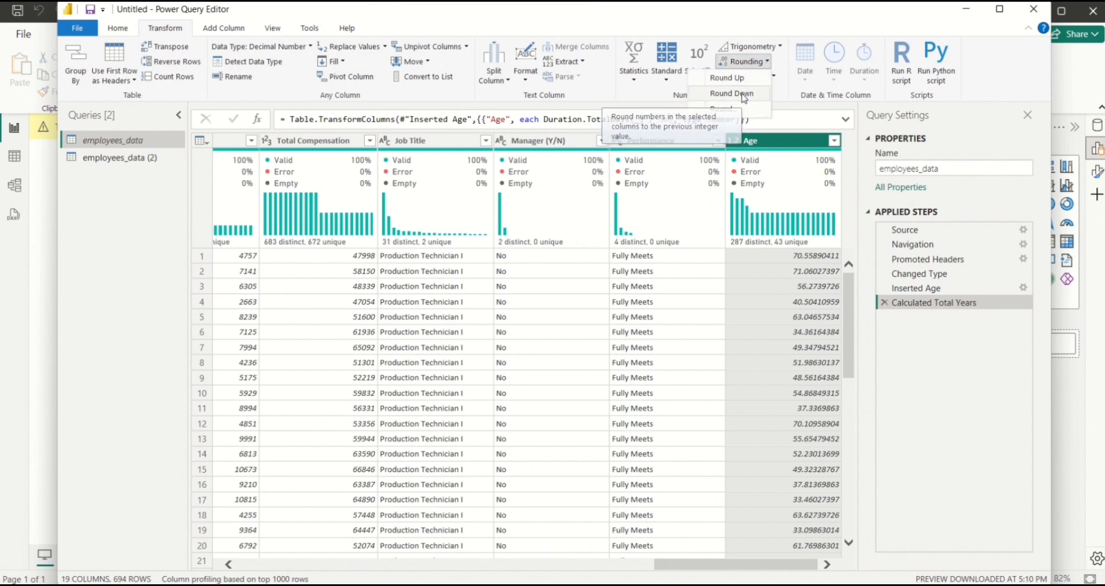
pyautogui.click(743, 95)
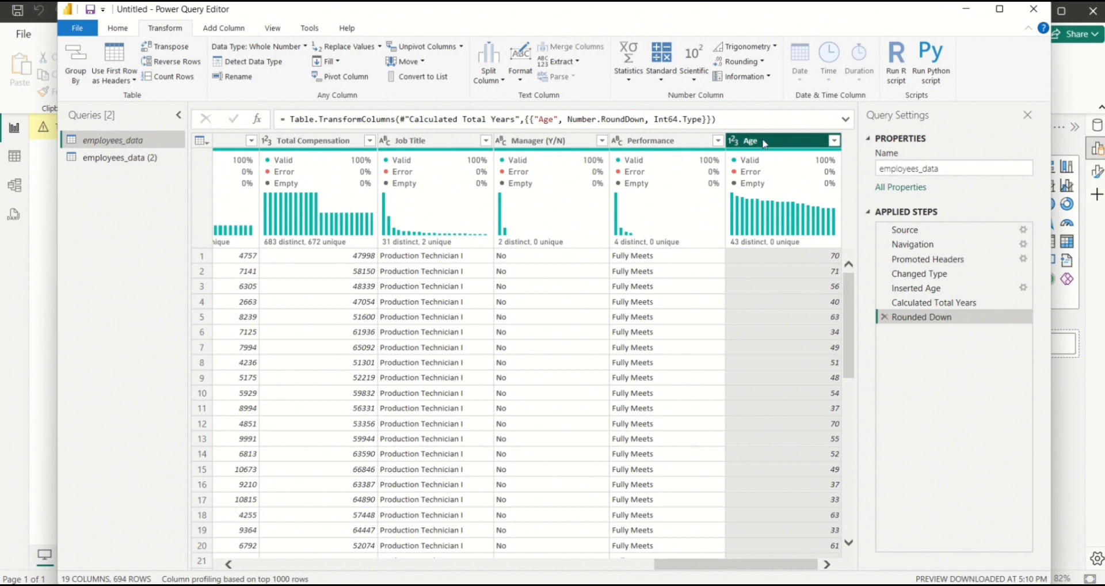
pyautogui.moveTo(764, 142); pyautogui.dragTo(436, 149)
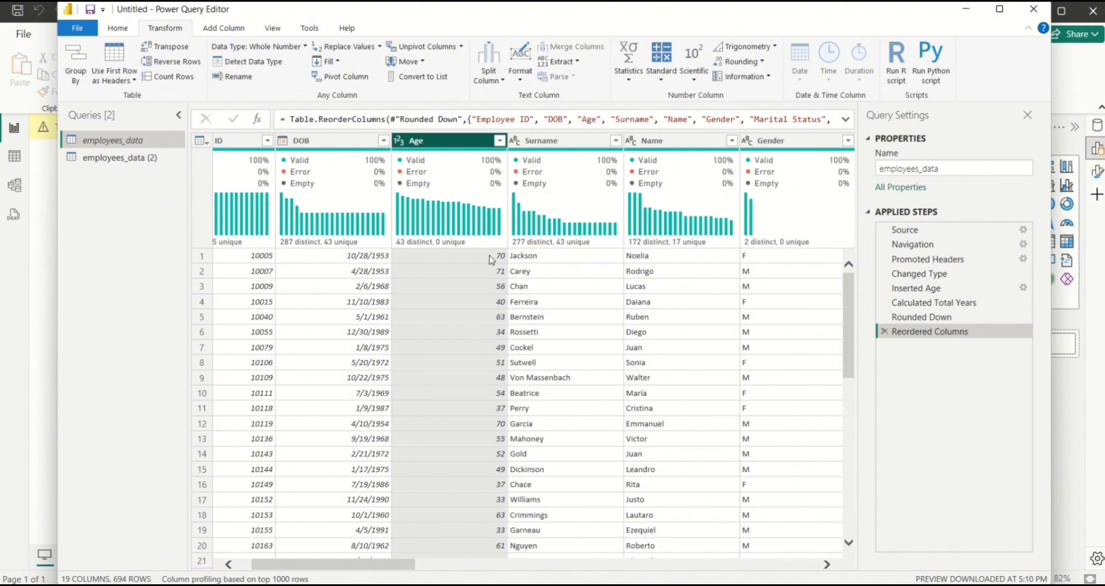
# Keep only the bottom 50 rows of the employees_data query to inspect the Leave Date values
pyautogui.hscroll(6, 491, 259)
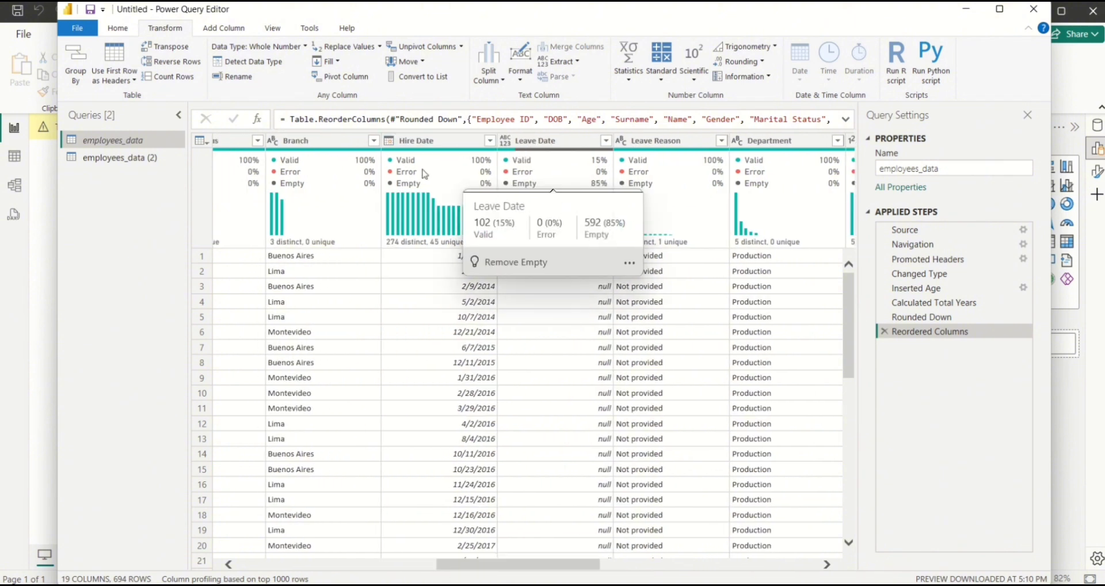
pyautogui.moveTo(423, 233)
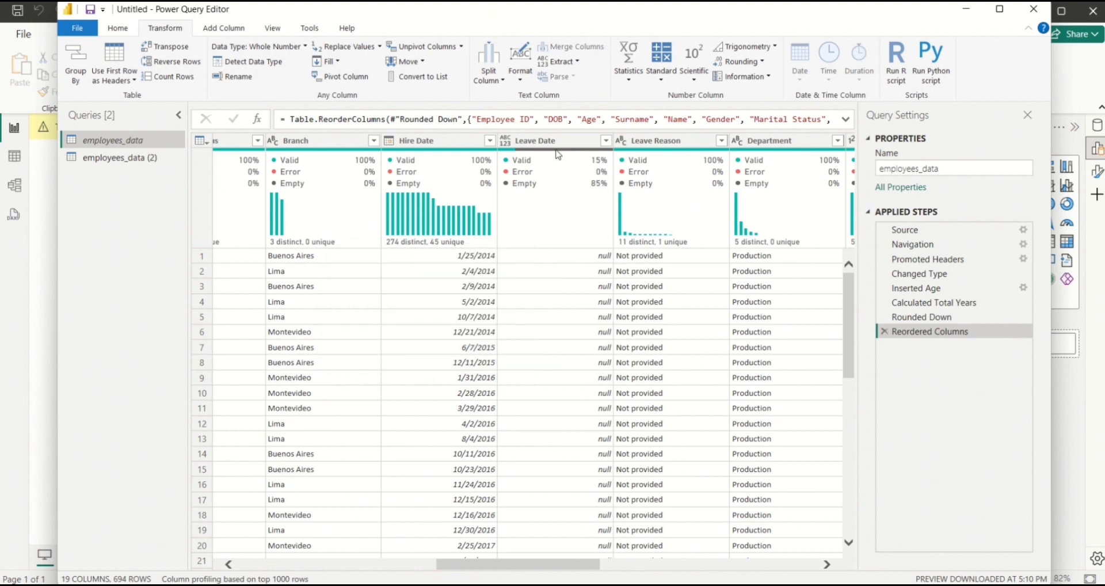
pyautogui.moveTo(557, 153)
pyautogui.moveTo(847, 292)
pyautogui.mouseDown()
pyautogui.moveTo(847, 417)
pyautogui.moveTo(848, 282)
pyautogui.mouseUp()
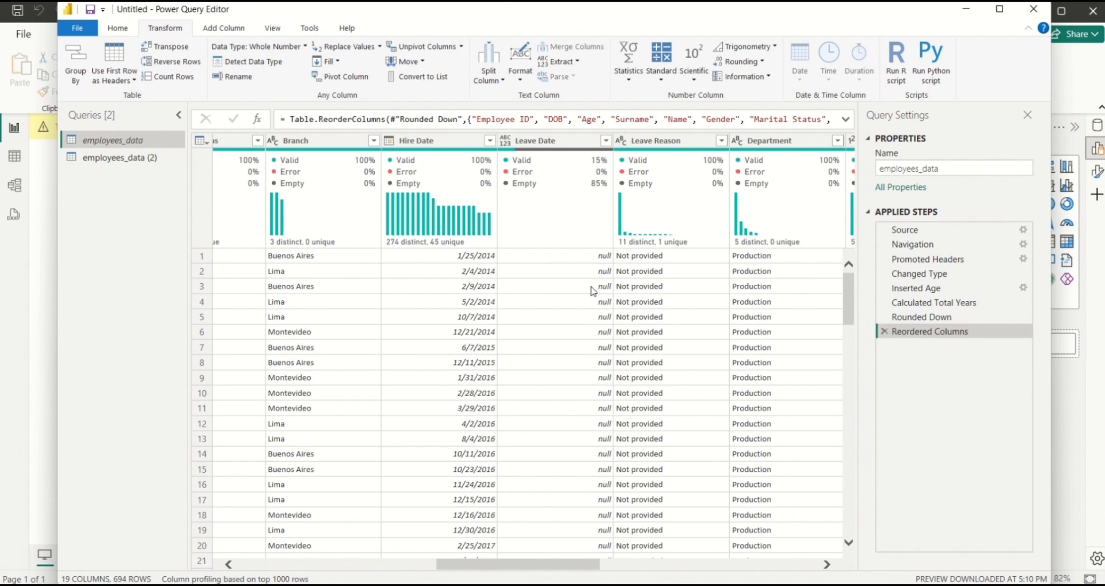
pyautogui.click(550, 145)
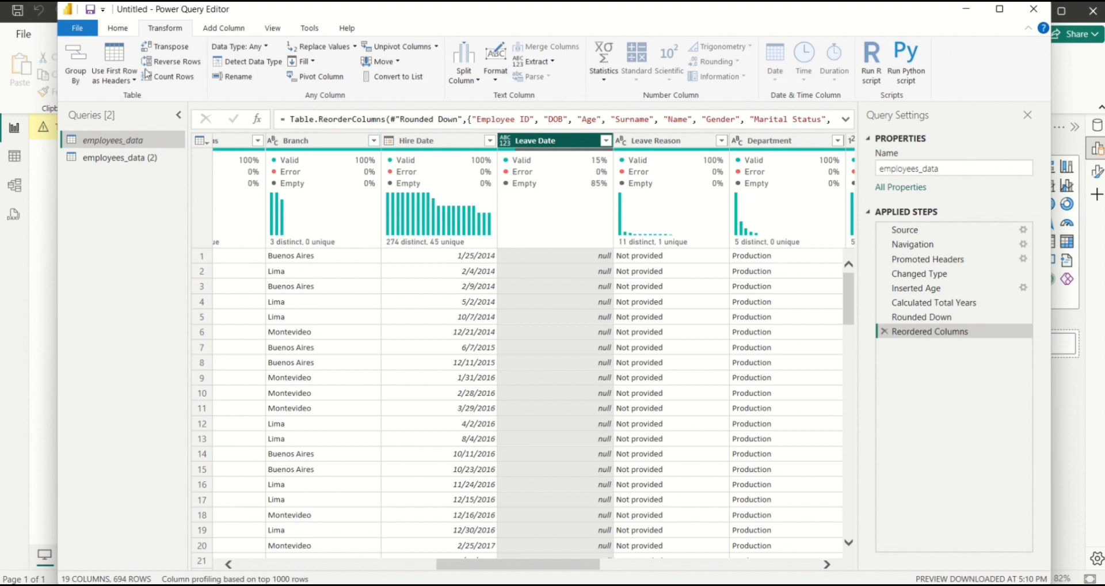
pyautogui.click(120, 32)
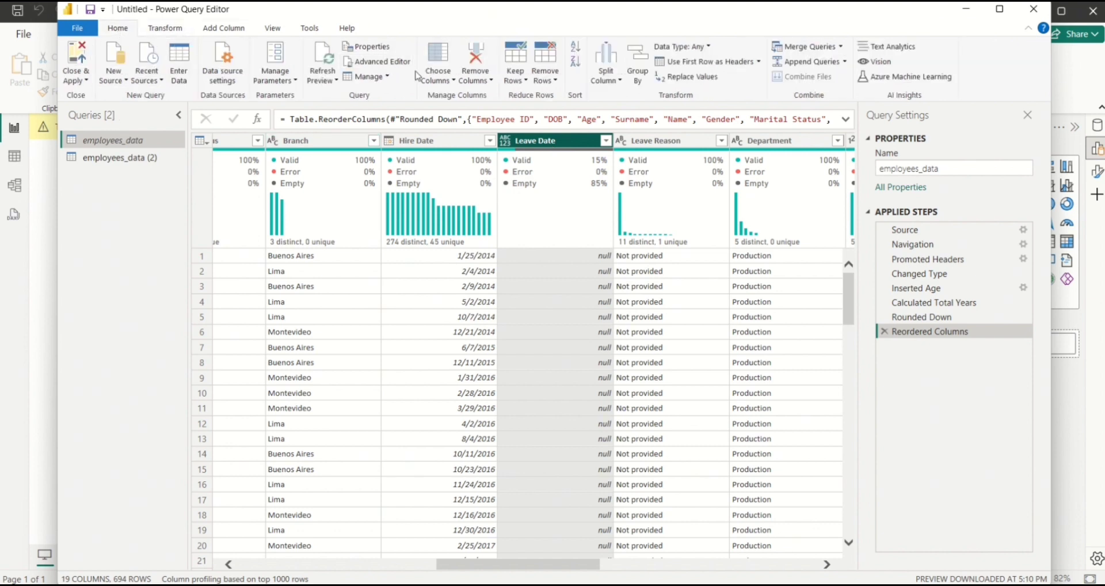
pyautogui.click(515, 73)
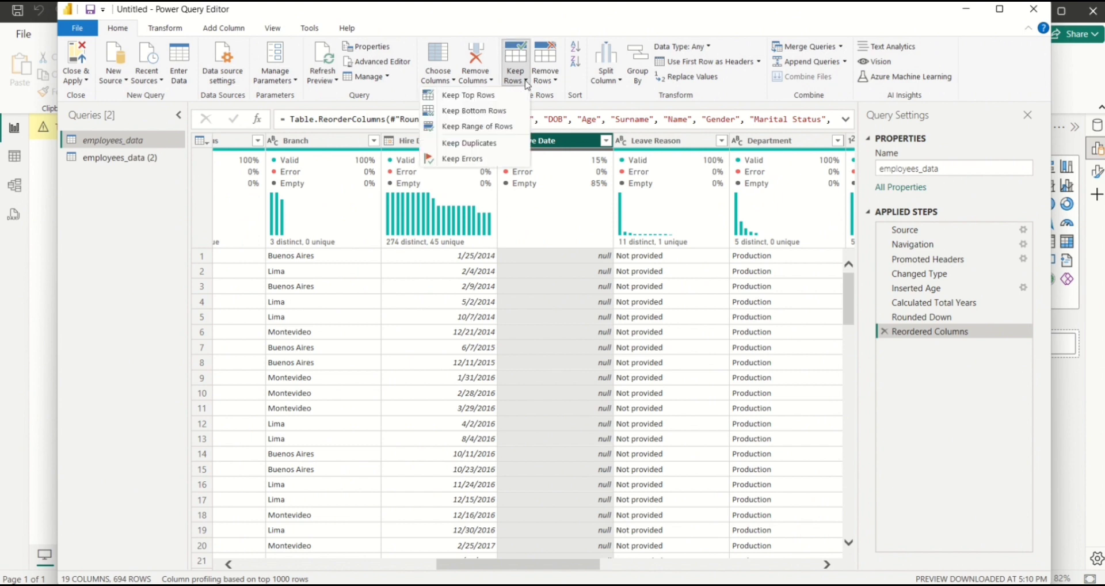
pyautogui.click(498, 111)
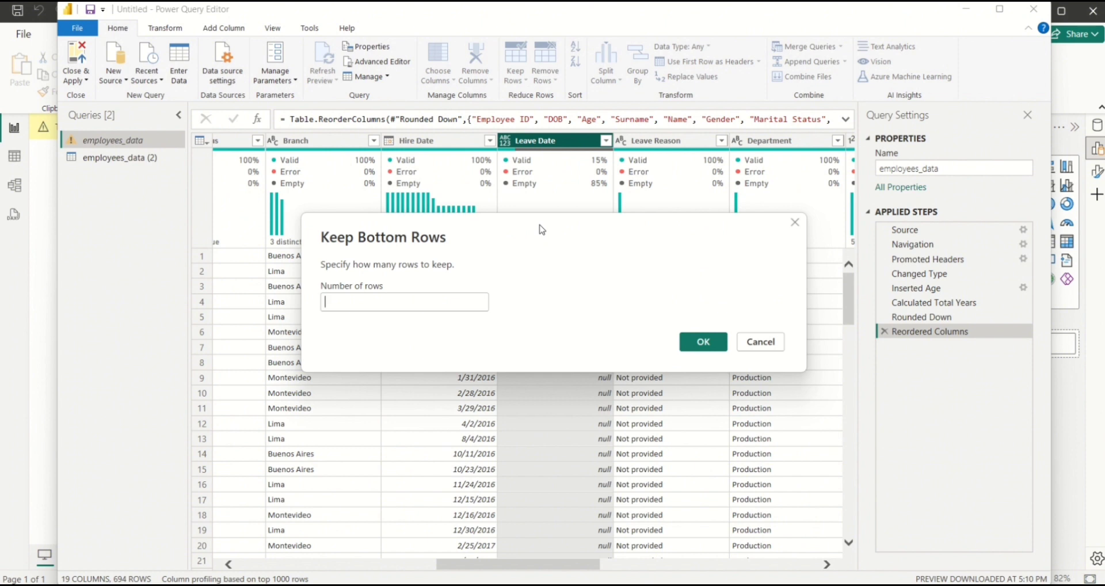
pyautogui.click(376, 303)
pyautogui.write('50')
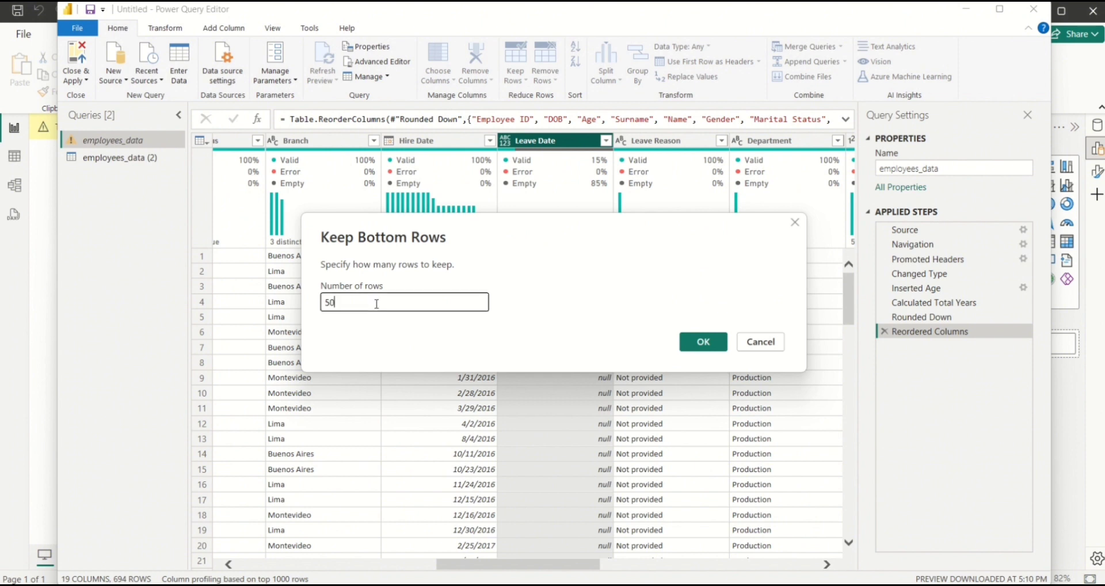
pyautogui.click(709, 347)
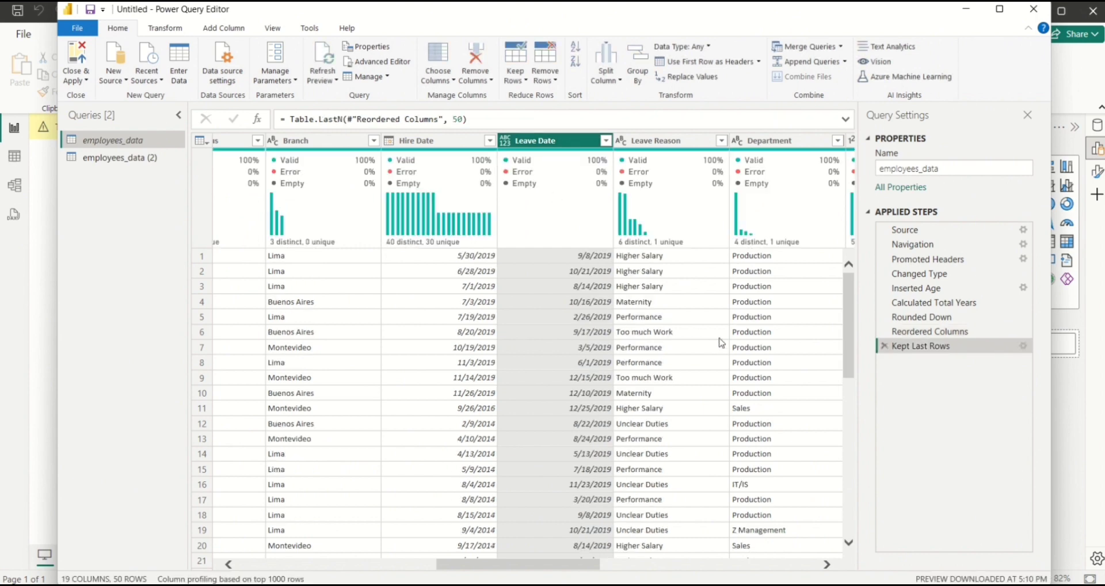
# Look through the kept rows and remove the Kept Last Rows step from the query
pyautogui.moveTo(847, 305); pyautogui.dragTo(856, 251)
pyautogui.click(884, 347)
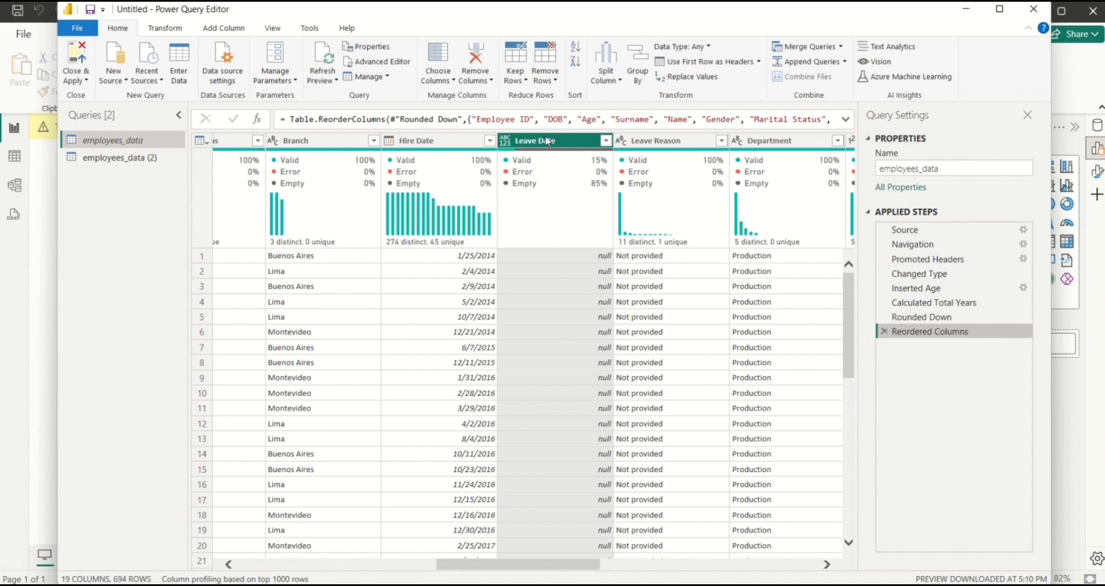
# Create a custom column in employees_data and begin its formula with DateTime.Date(
pyautogui.click(215, 34)
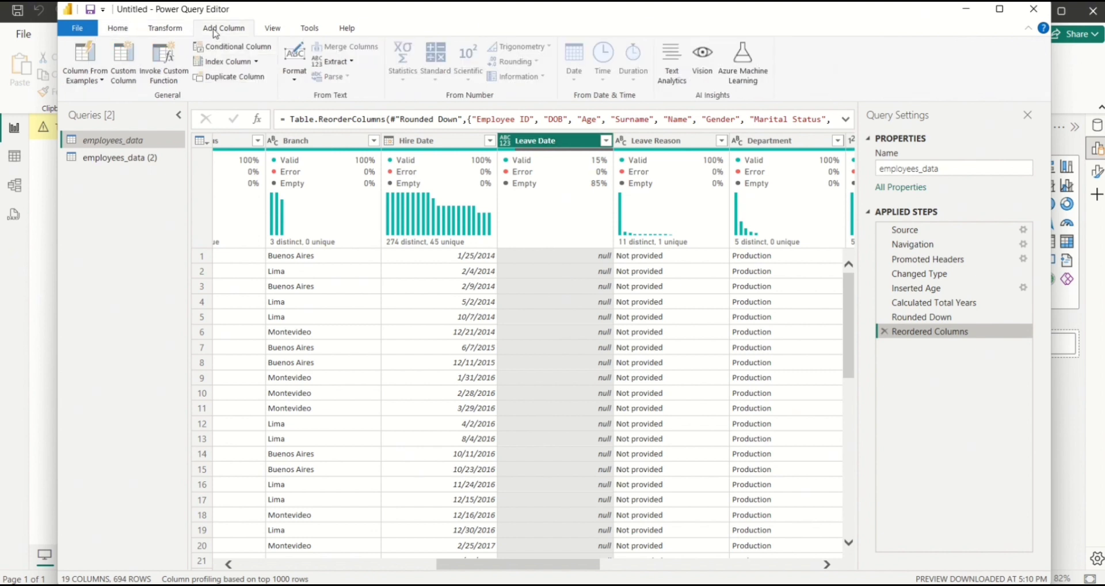
pyautogui.click(123, 72)
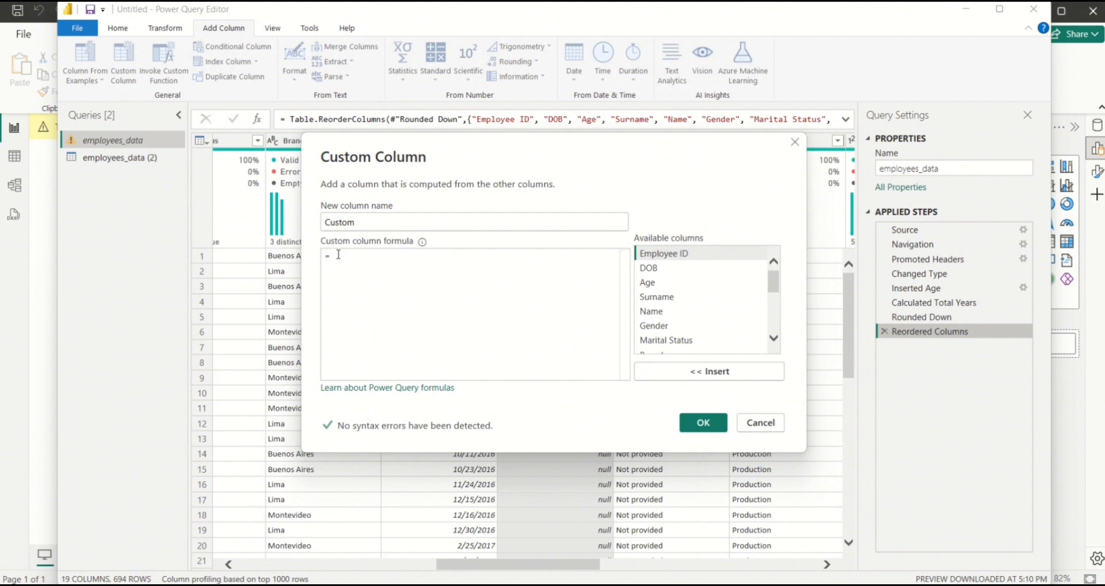
pyautogui.write('DateT')
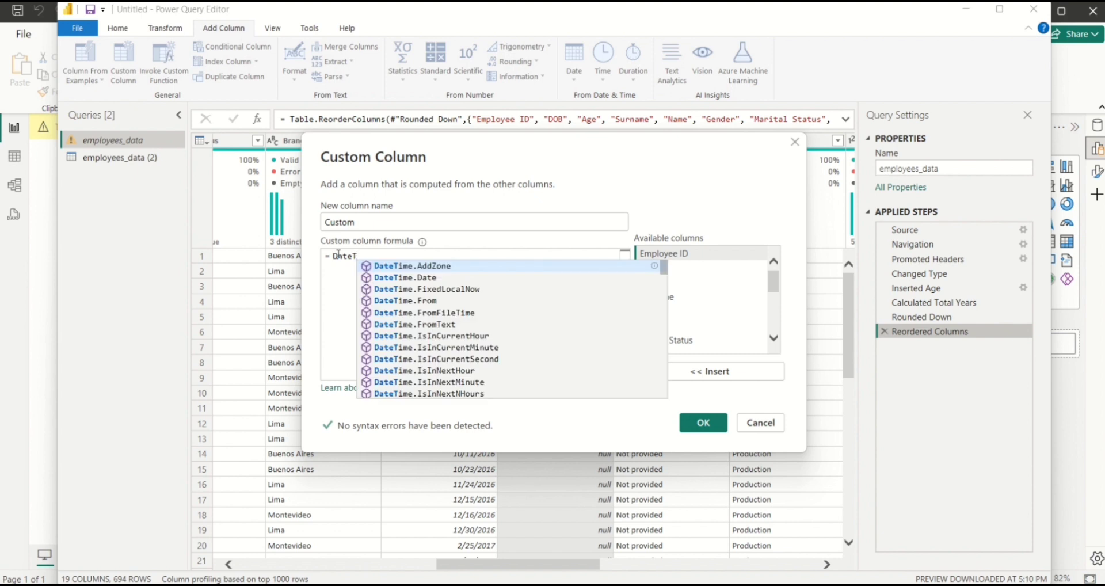
pyautogui.write('ime.da')
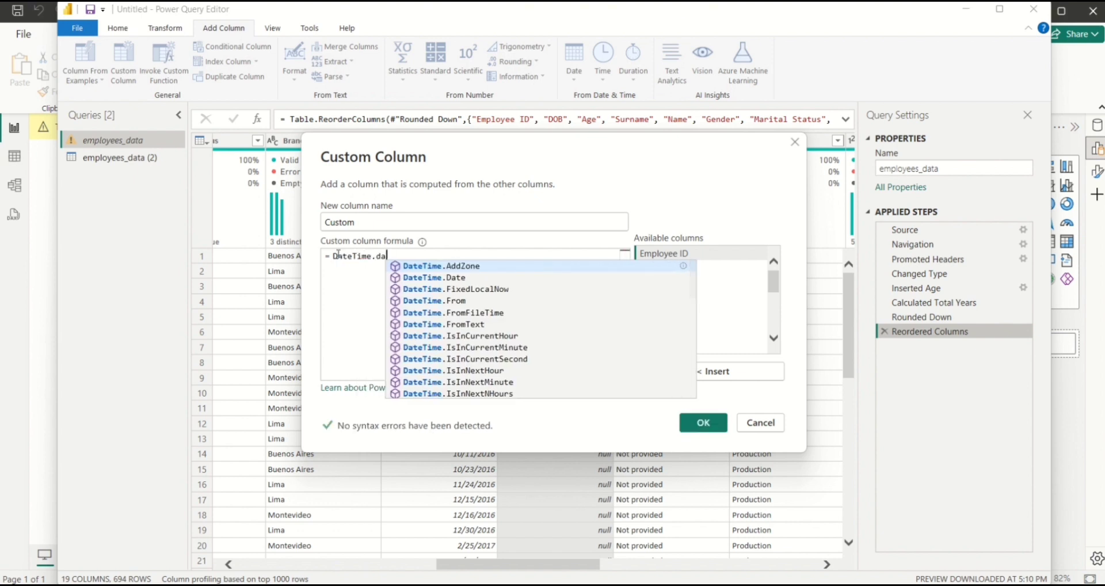
pyautogui.press('BackSpace')
pyautogui.press('BackSpace')
pyautogui.write('Date')
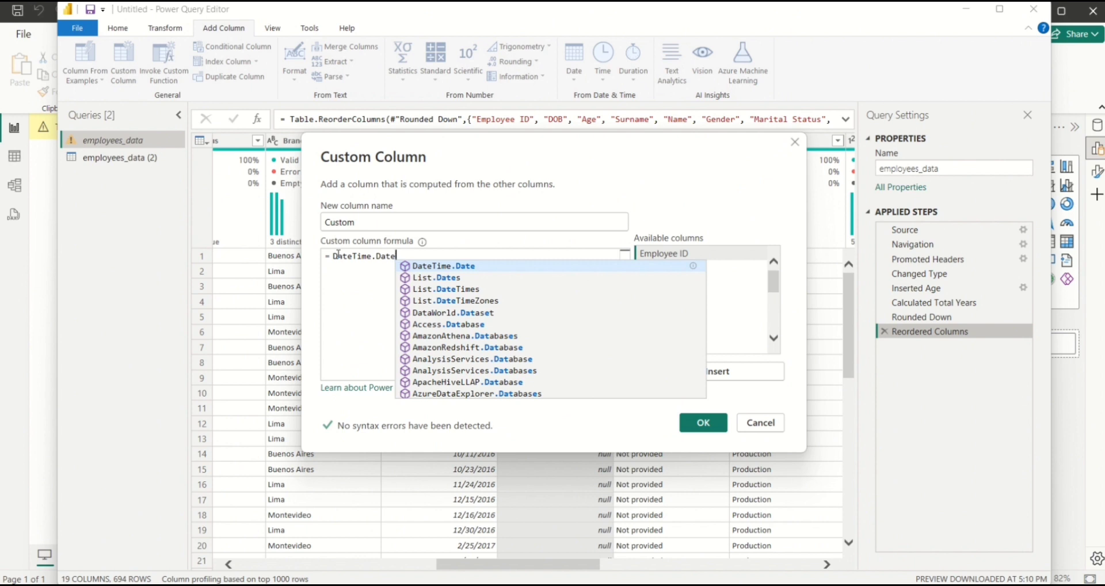
pyautogui.write('(')
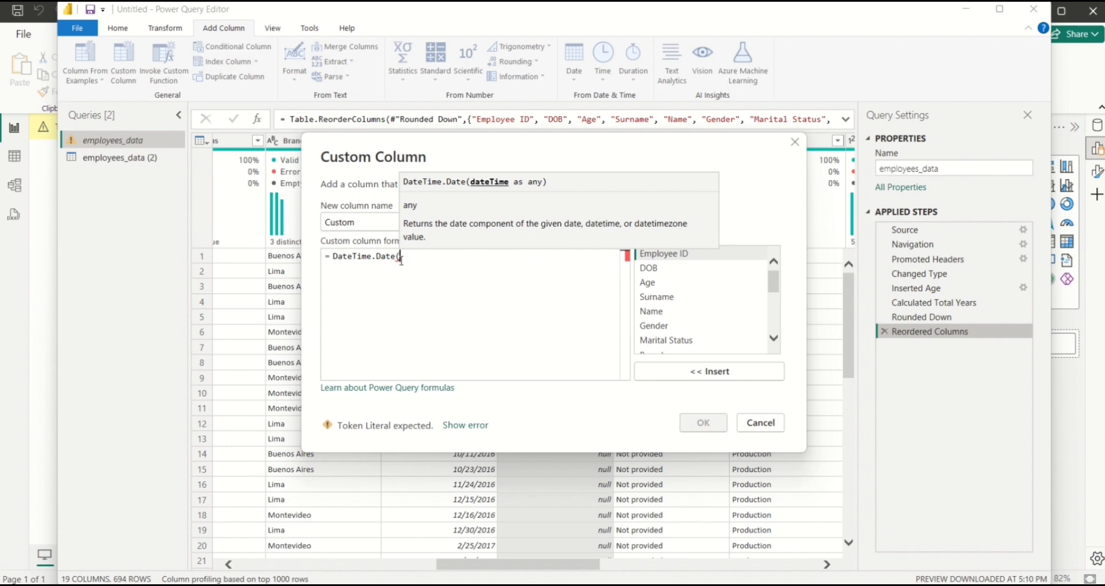
# Complete the custom column formula as DateTime.Date(DateTime.LocalNow()), removing the duplicated DateTime text
pyautogui.write('Date')
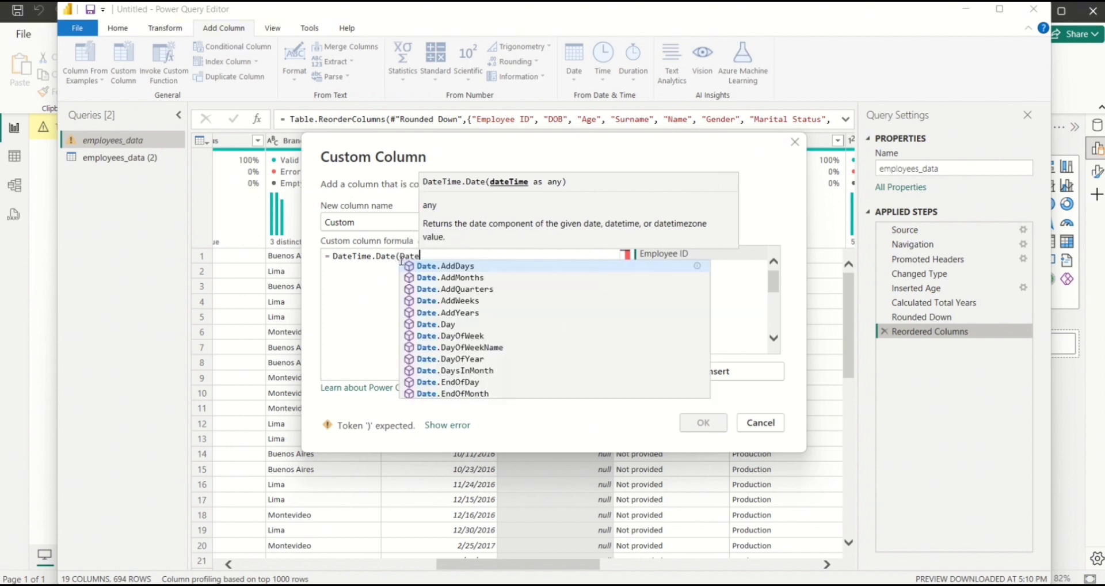
pyautogui.write('Time')
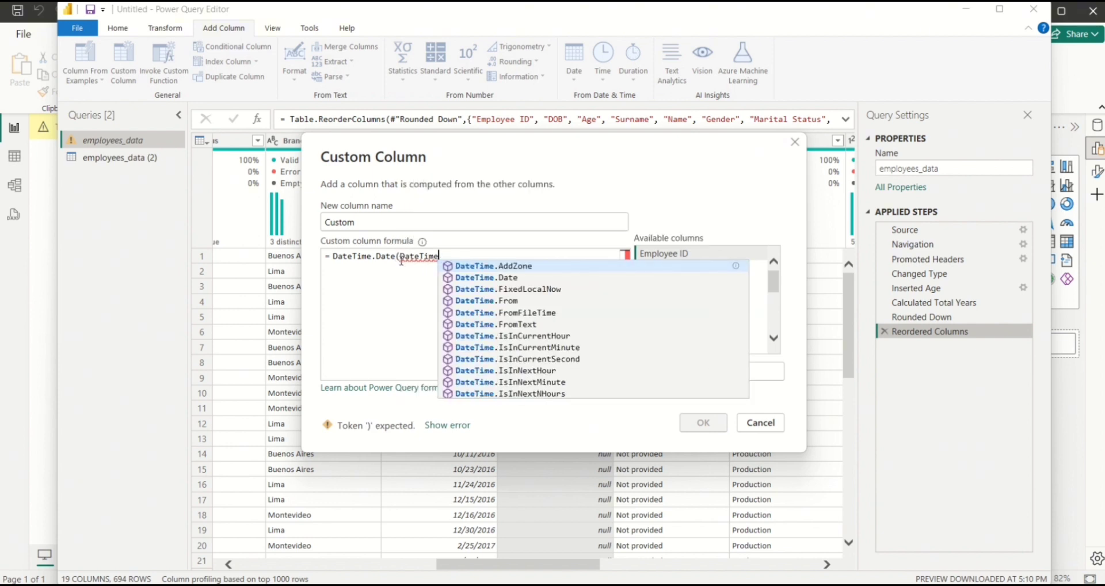
pyautogui.write('DateTime.Loca')
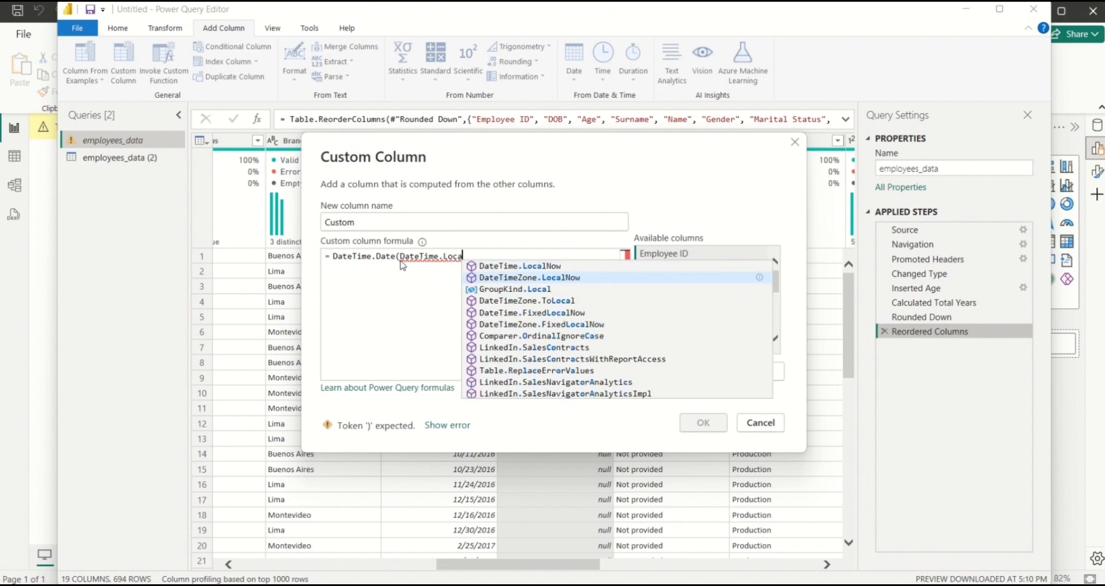
pyautogui.press('Up')
pyautogui.press('Tab')
pyautogui.write('(')
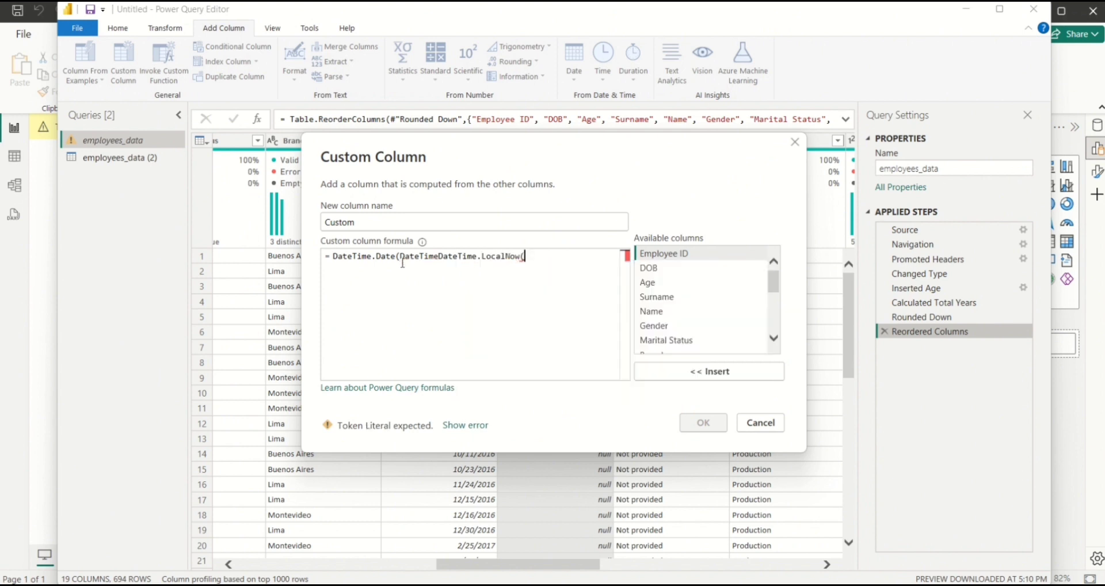
pyautogui.click(438, 256)
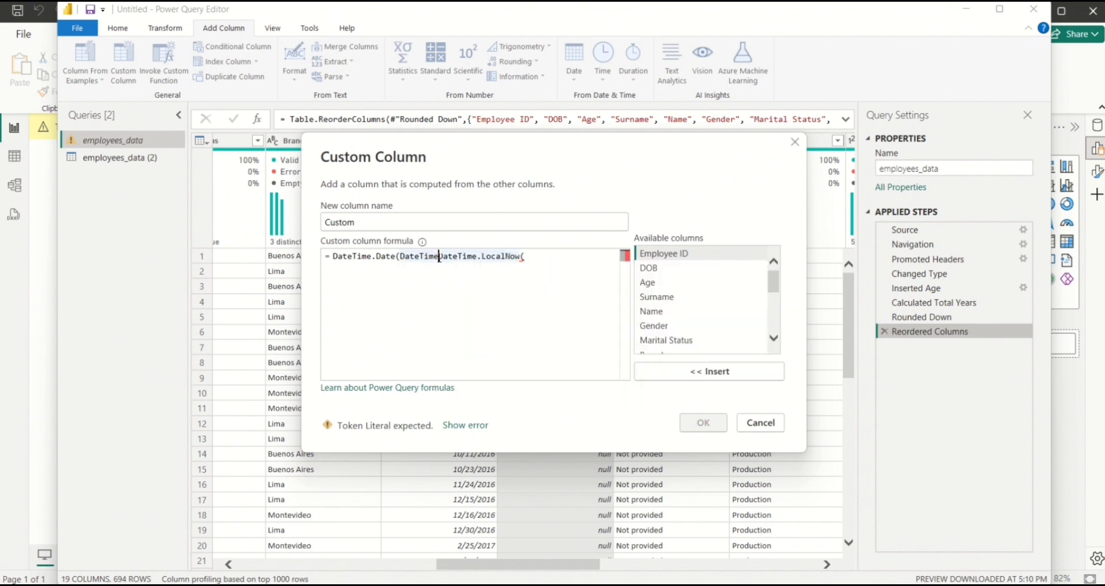
pyautogui.press('BackSpace')
pyautogui.press('BackSpace')
pyautogui.press('BackSpace')
pyautogui.press('BackSpace')
pyautogui.press('BackSpace')
pyautogui.press('BackSpace')
pyautogui.press('BackSpace')
pyautogui.press('BackSpace')
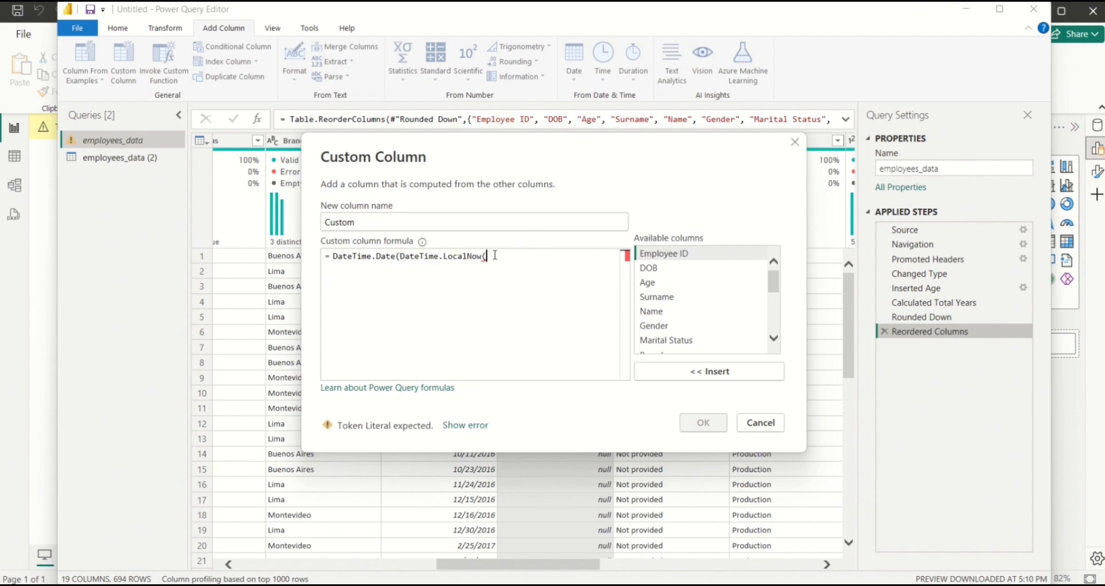
pyautogui.write(')')
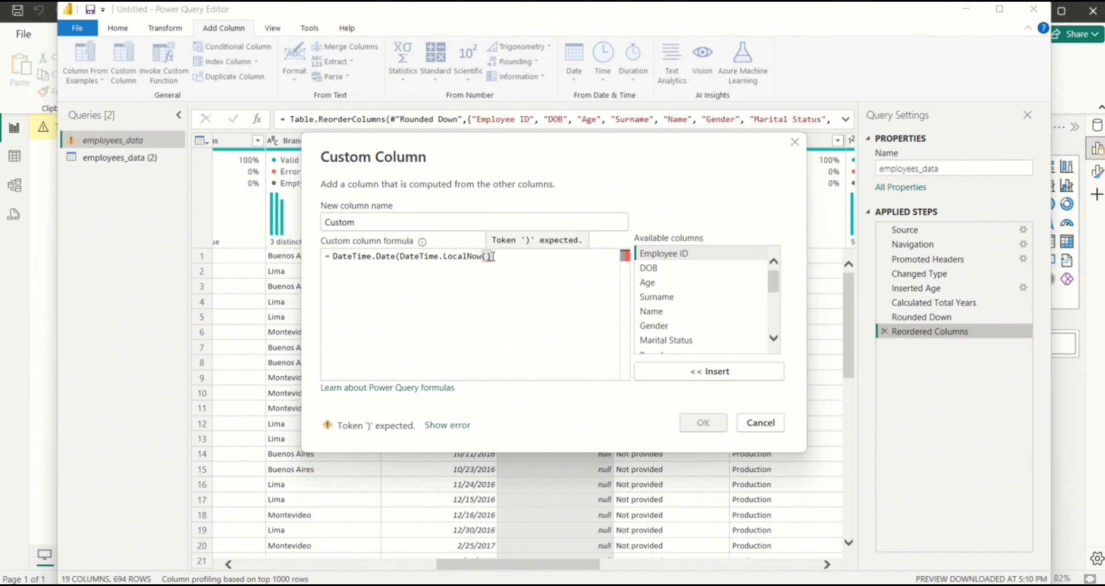
pyautogui.write(')')
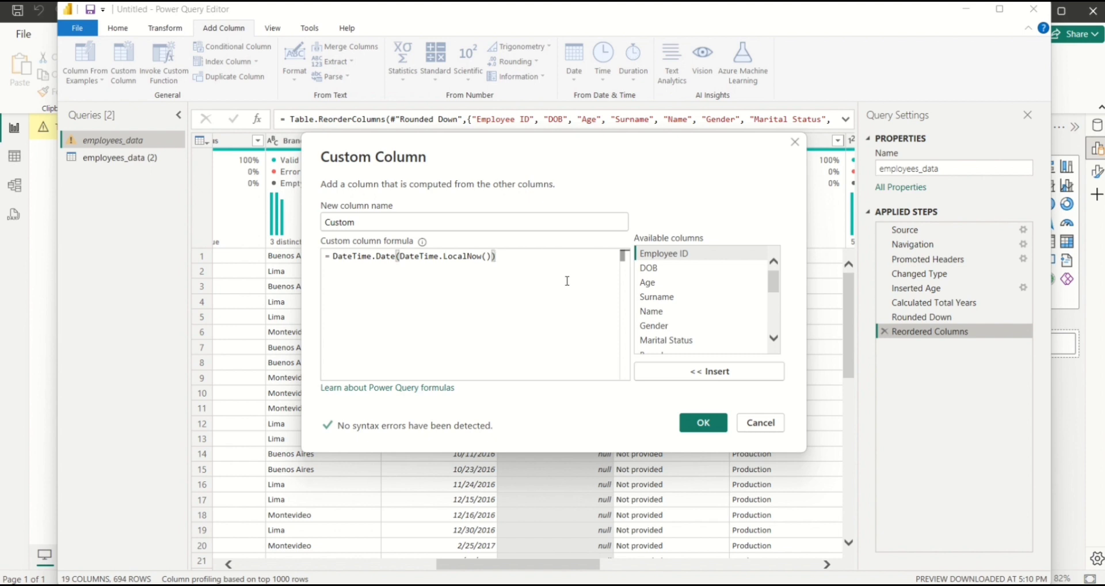
# Insert the condition if [Leave Date] = null then before DateTime.Date in the custom column formula
pyautogui.doubleClick(336, 257)
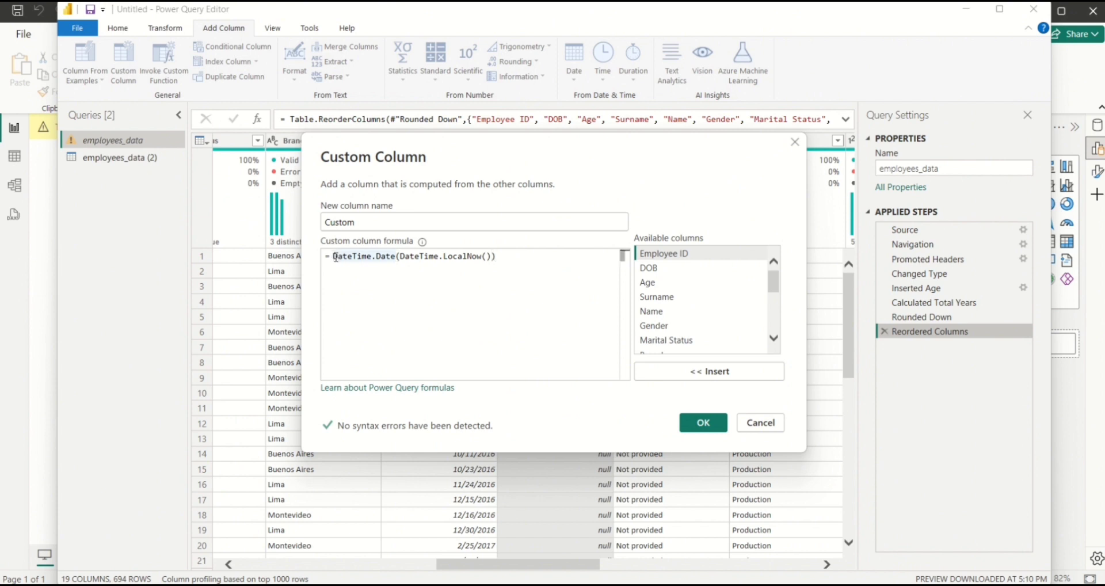
pyautogui.click(335, 257)
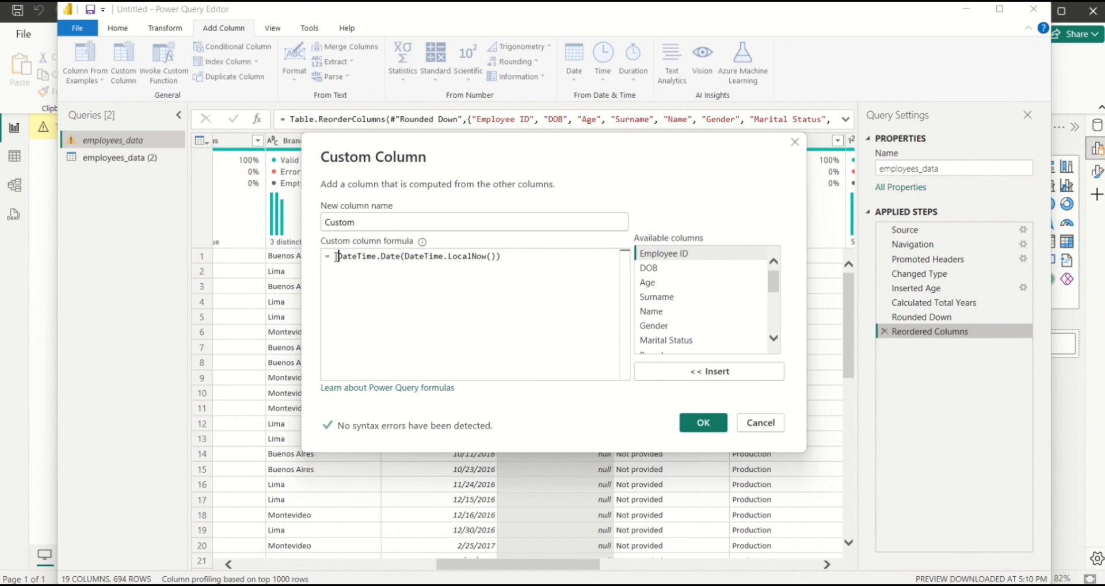
pyautogui.write('if')
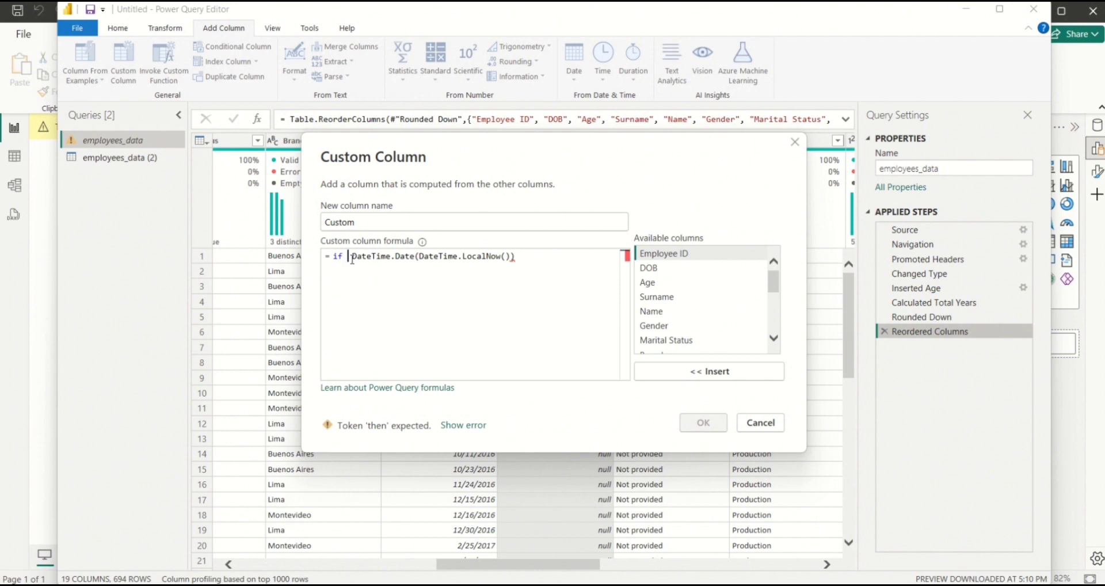
pyautogui.write(' [leave')
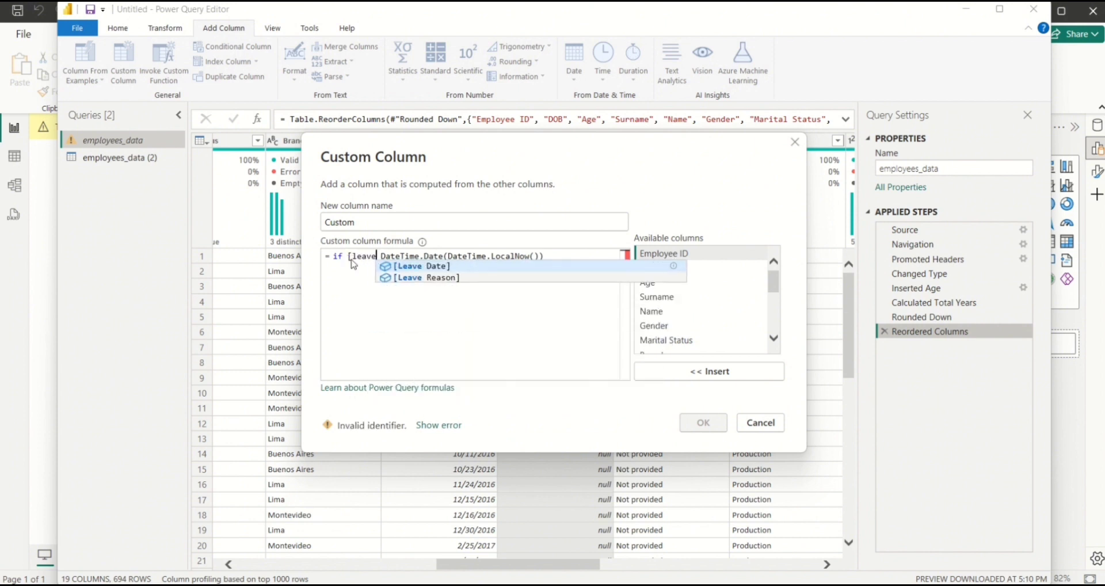
pyautogui.press('Tab')
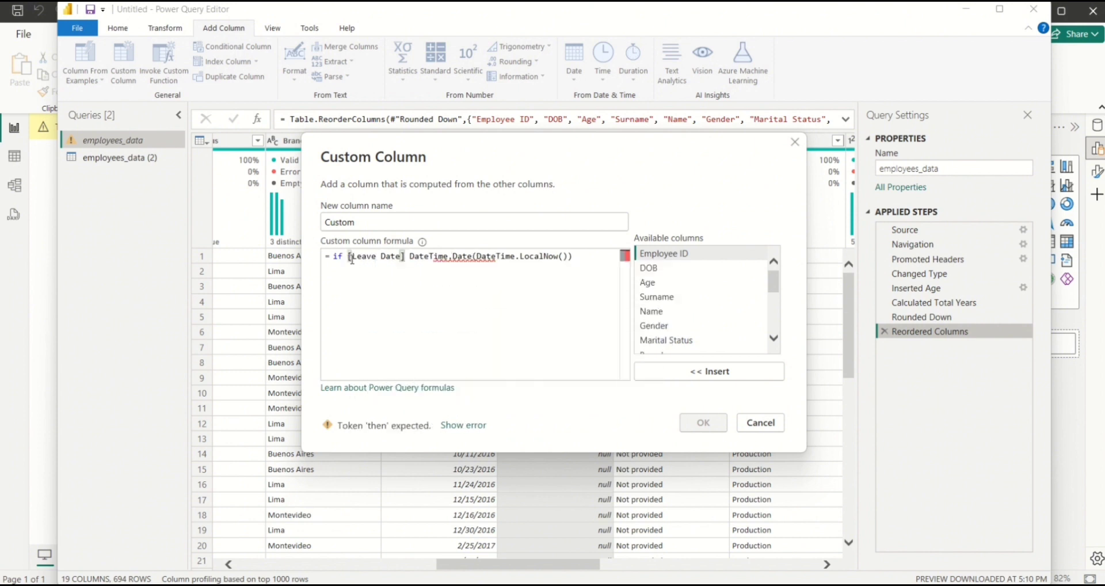
pyautogui.write('= nu')
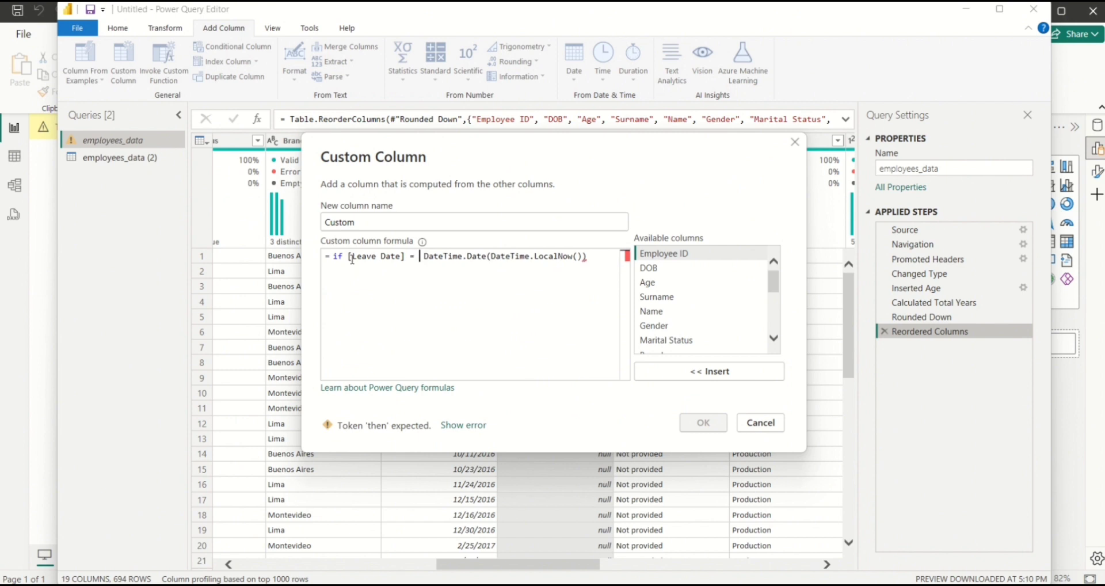
pyautogui.write('ll the')
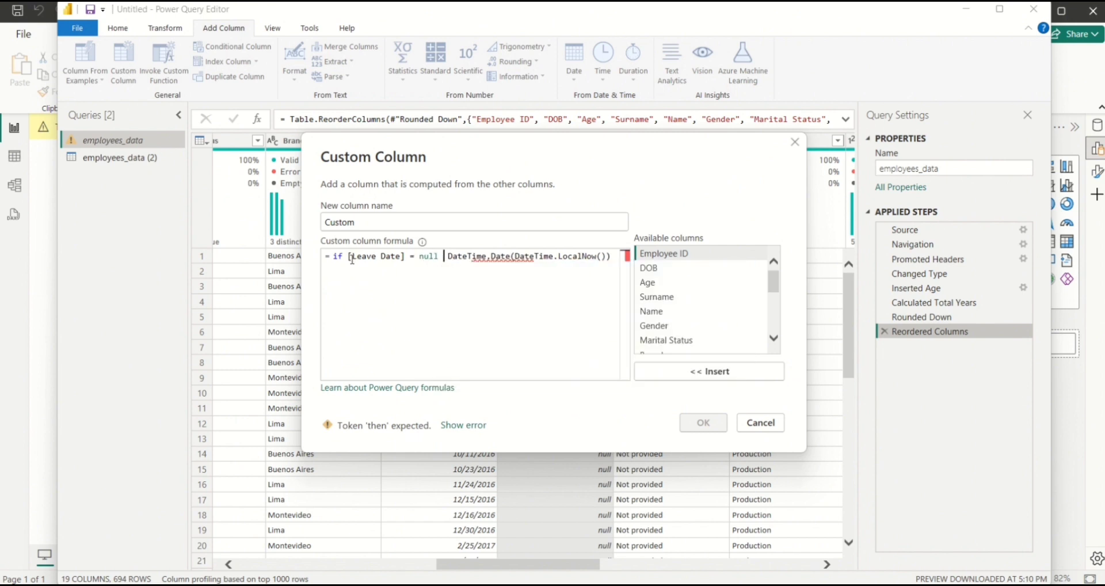
pyautogui.write('n')
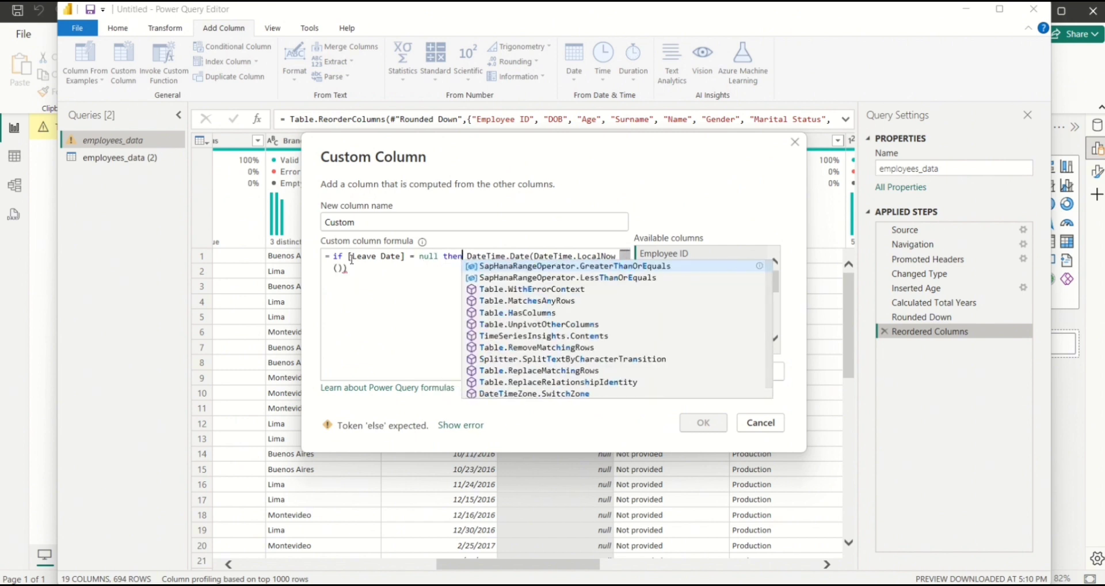
# Append else [Leave Date] to the end of the custom column formula
pyautogui.click(346, 268)
pyautogui.write('e')
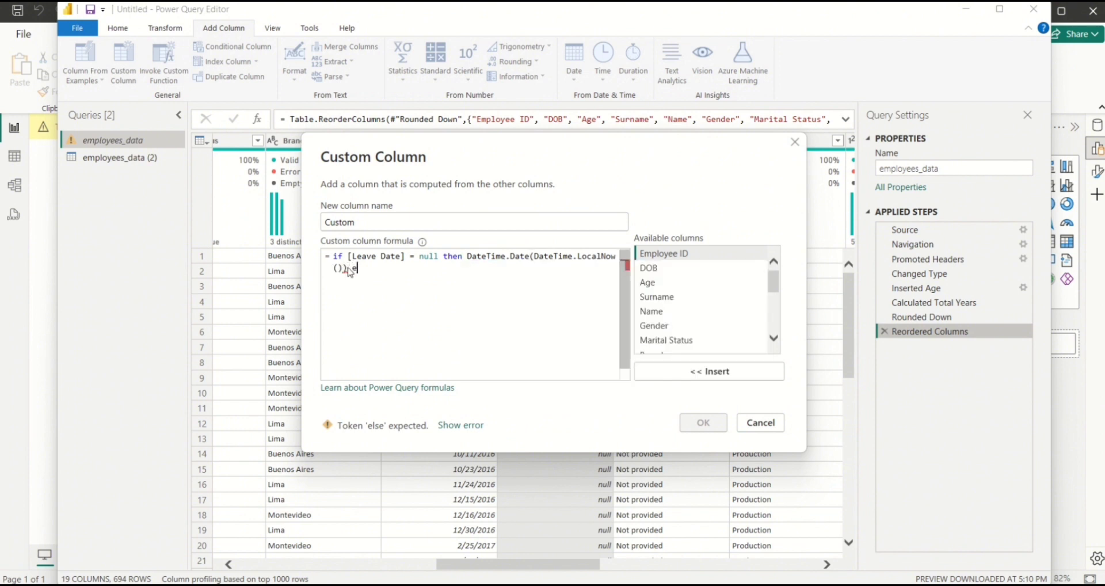
pyautogui.write('lse [')
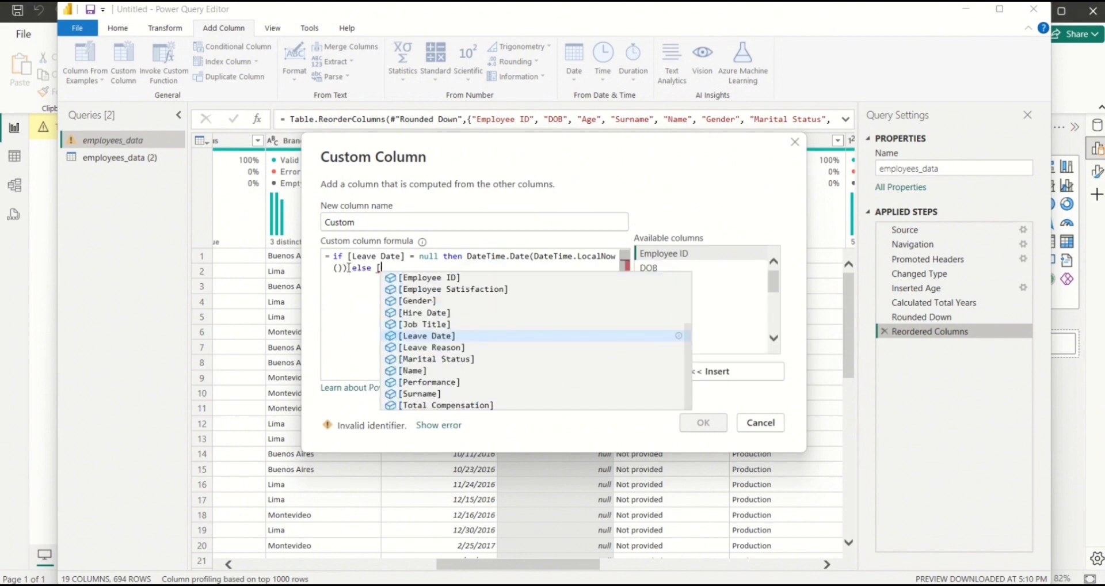
pyautogui.write('lea')
pyautogui.press('Tab')
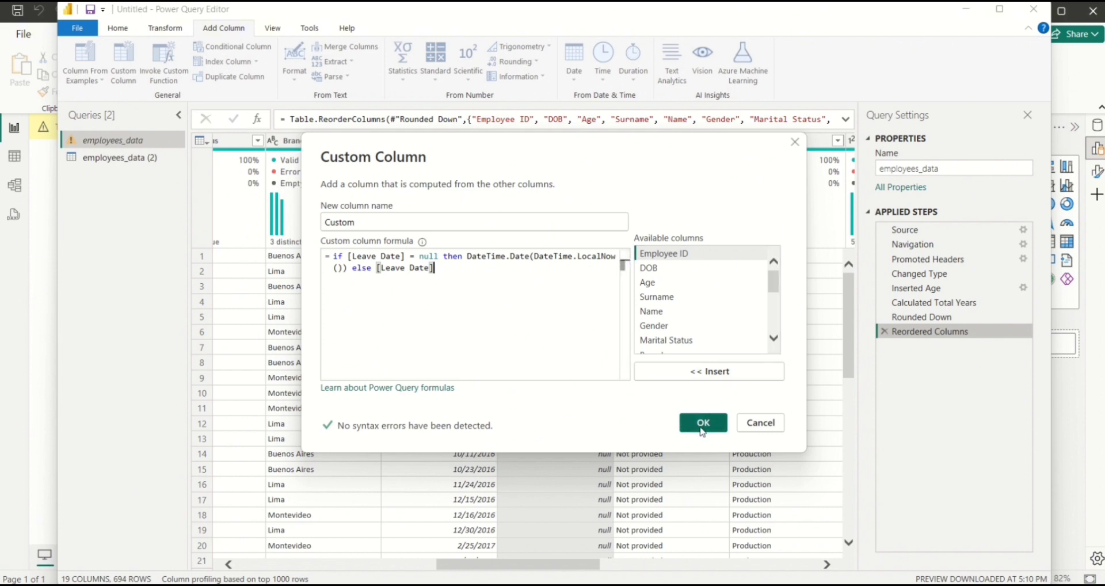
# Name the custom column Leave_Date and add it to the employees_data query
pyautogui.click(361, 225)
pyautogui.press('BackSpace')
pyautogui.press('BackSpace')
pyautogui.press('BackSpace')
pyautogui.press('BackSpace')
pyautogui.press('BackSpace')
pyautogui.press('BackSpace')
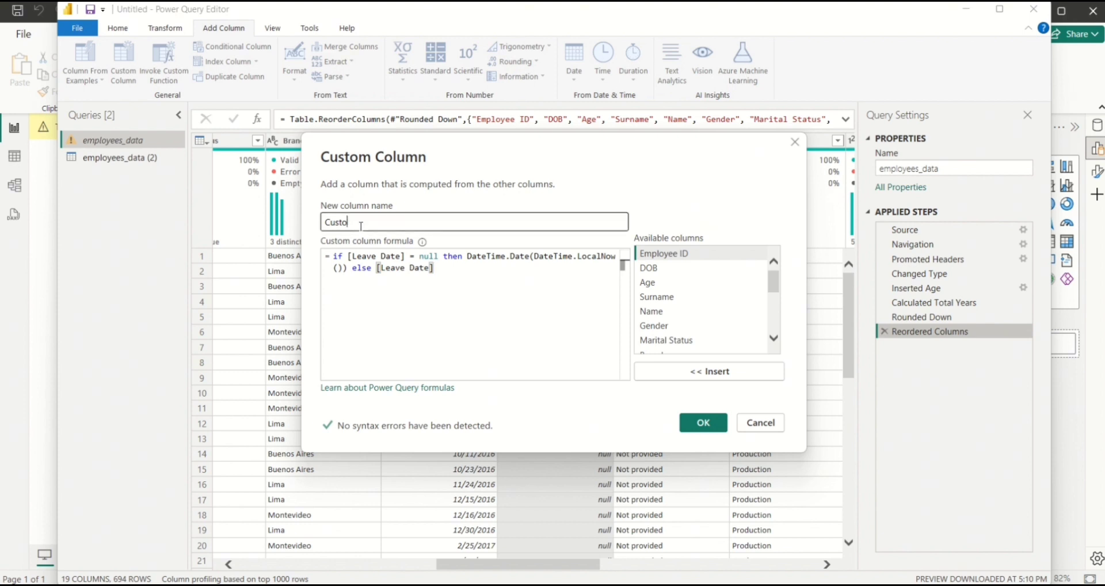
pyautogui.write('Leave_Date')
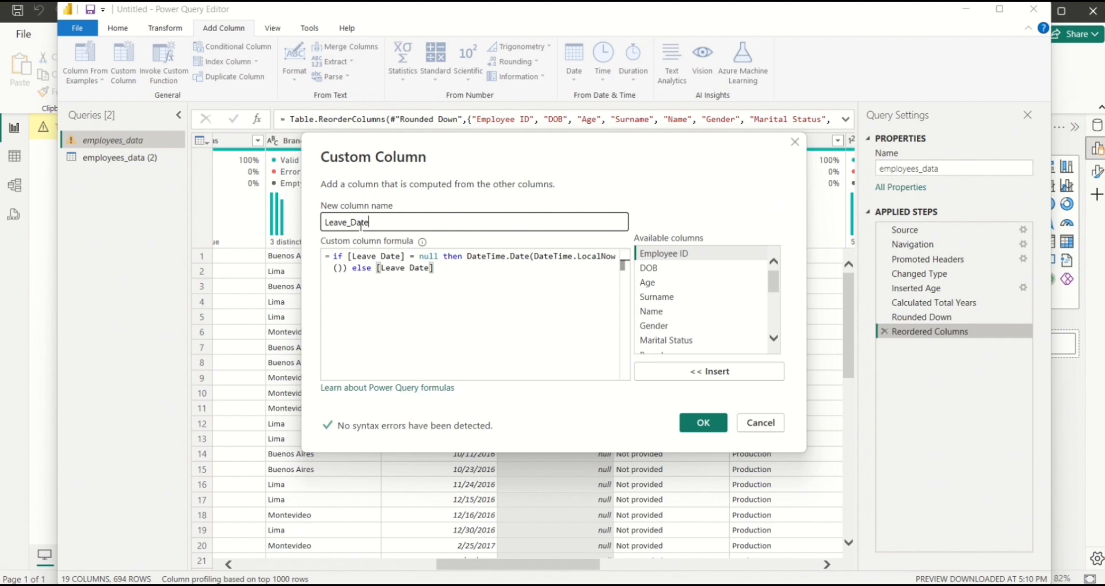
pyautogui.click(696, 424)
# Change the data type of the new Leave_Date column to Date
pyautogui.moveTo(779, 183)
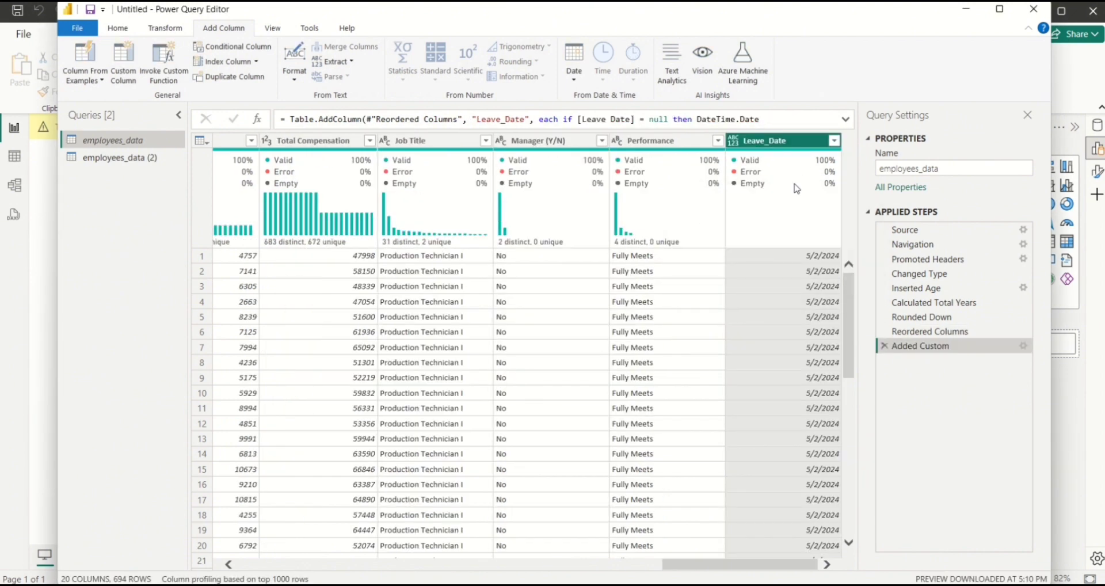
pyautogui.click(738, 145)
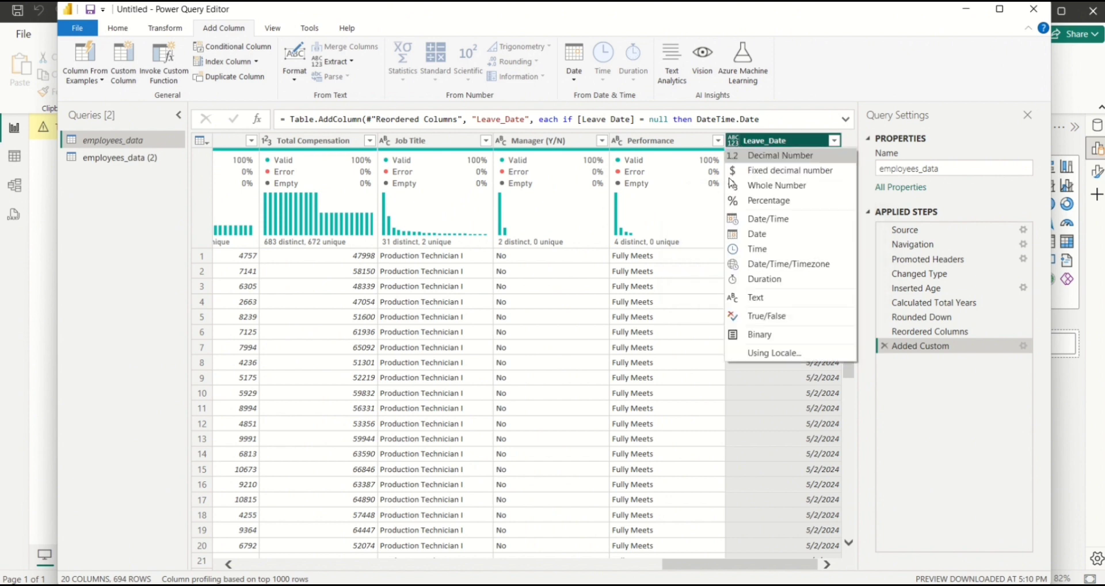
pyautogui.click(731, 238)
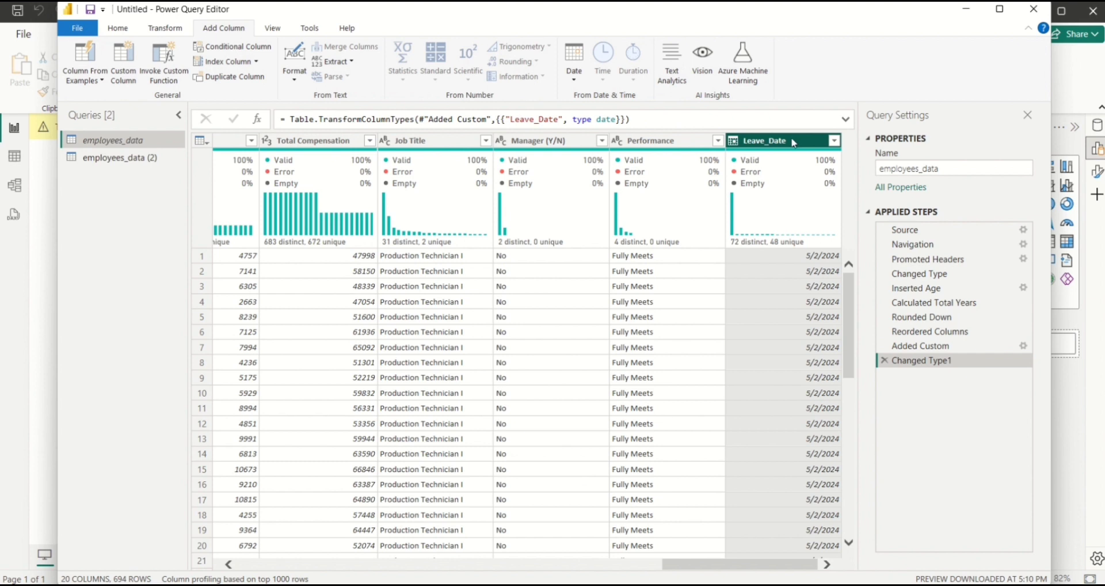
# Move the Leave_Date column between Leave Date and Leave Reason, and remove the original Leave Date column
pyautogui.moveTo(791, 142); pyautogui.dragTo(551, 147)
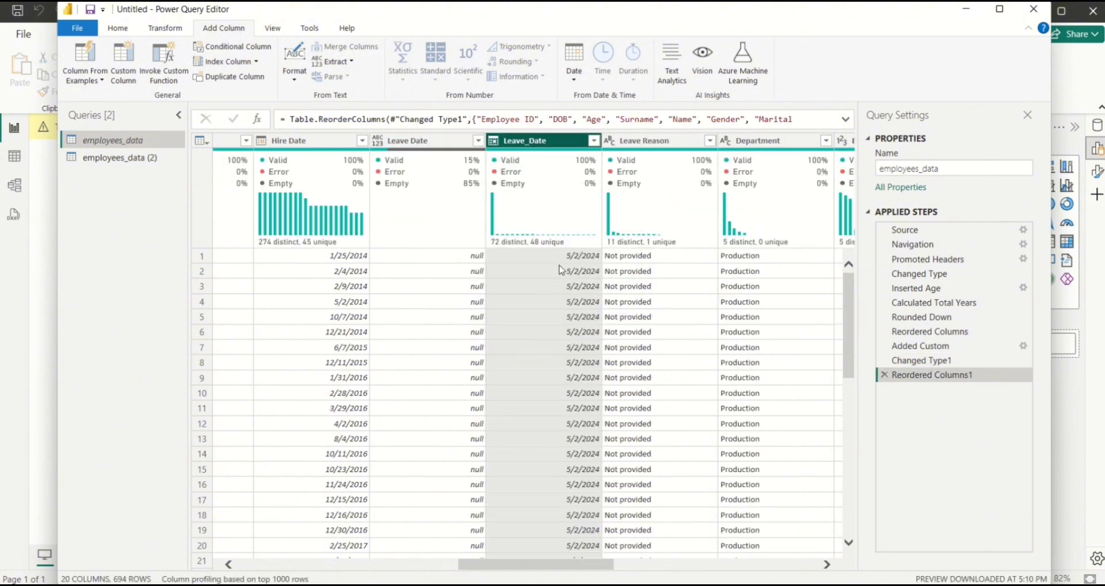
pyautogui.rightClick(423, 143)
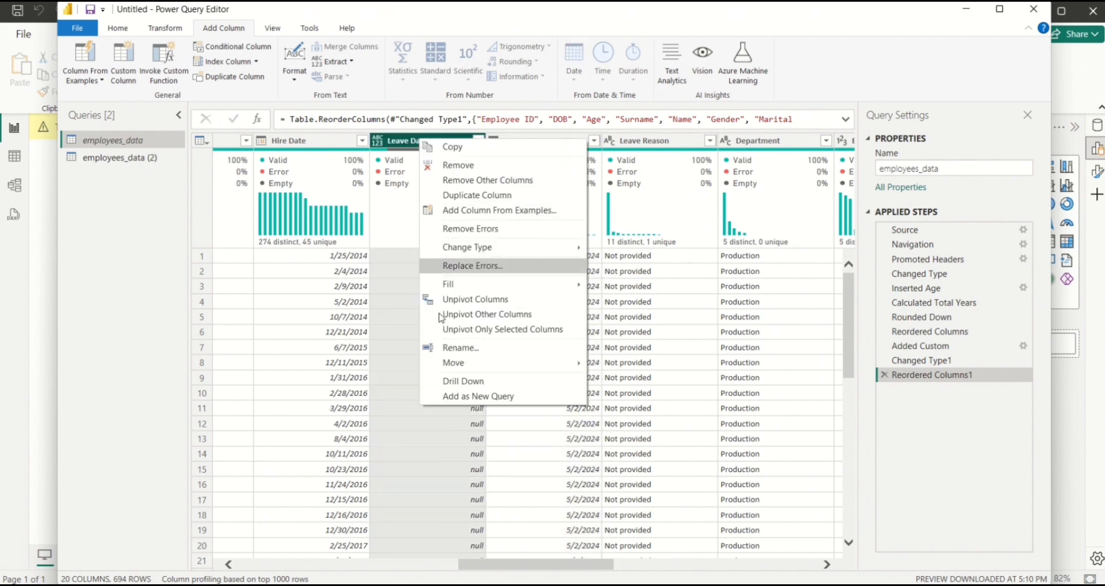
pyautogui.click(445, 166)
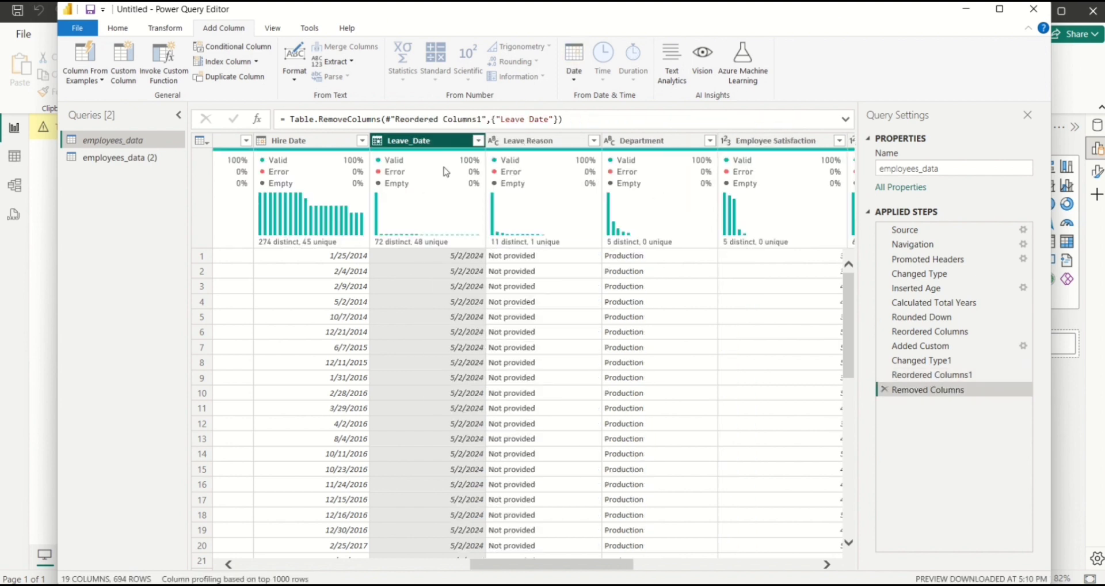
# Start a new custom column with the formula [Leave_Date] - [Hire Date]
pyautogui.moveTo(462, 211)
pyautogui.click(122, 83)
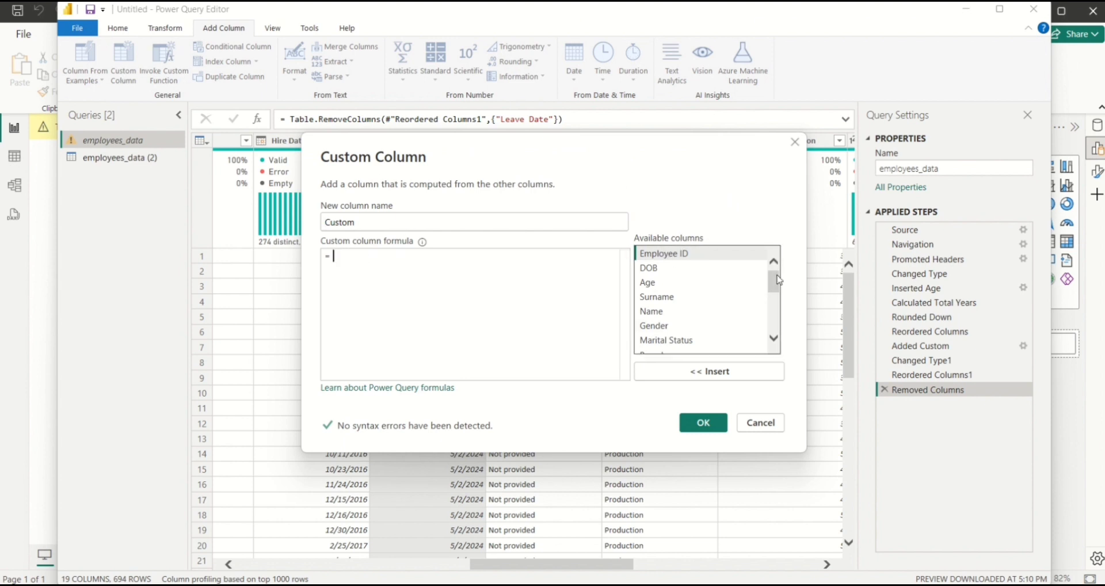
pyautogui.moveTo(775, 282); pyautogui.dragTo(774, 326)
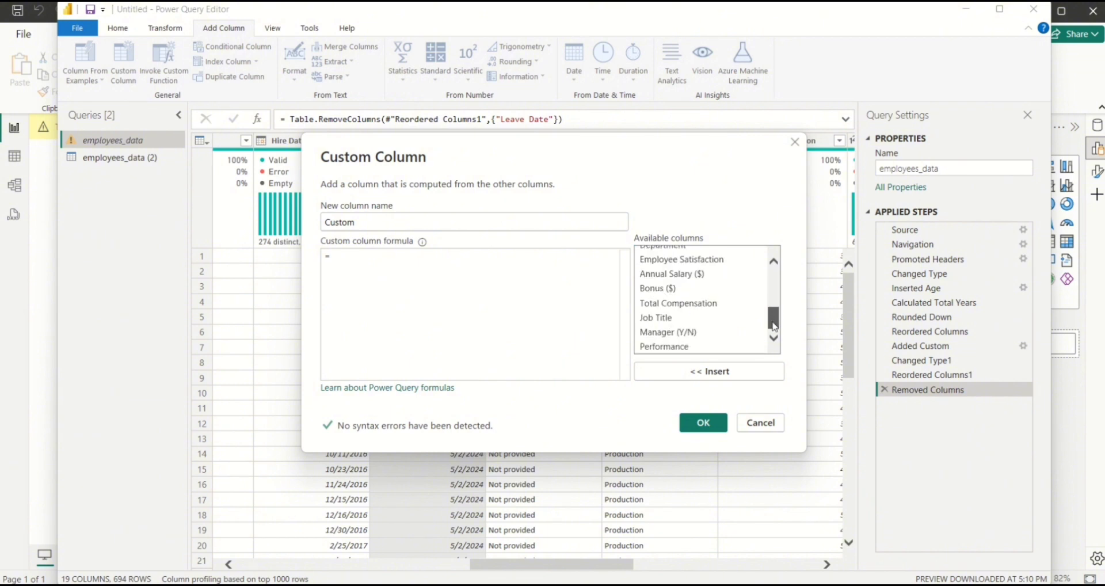
pyautogui.moveTo(774, 326); pyautogui.dragTo(774, 294)
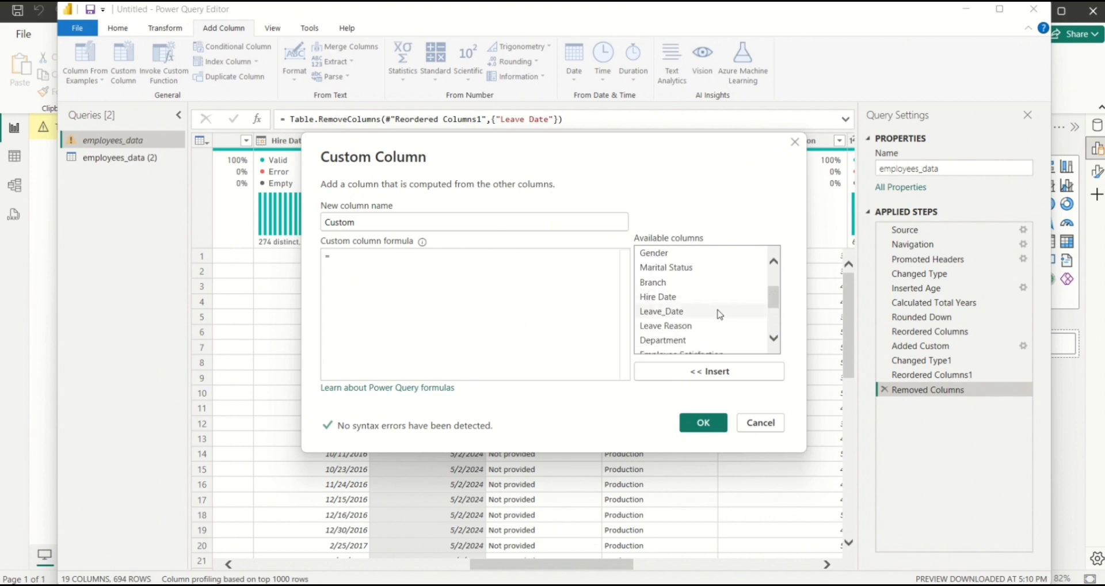
pyautogui.click(699, 312)
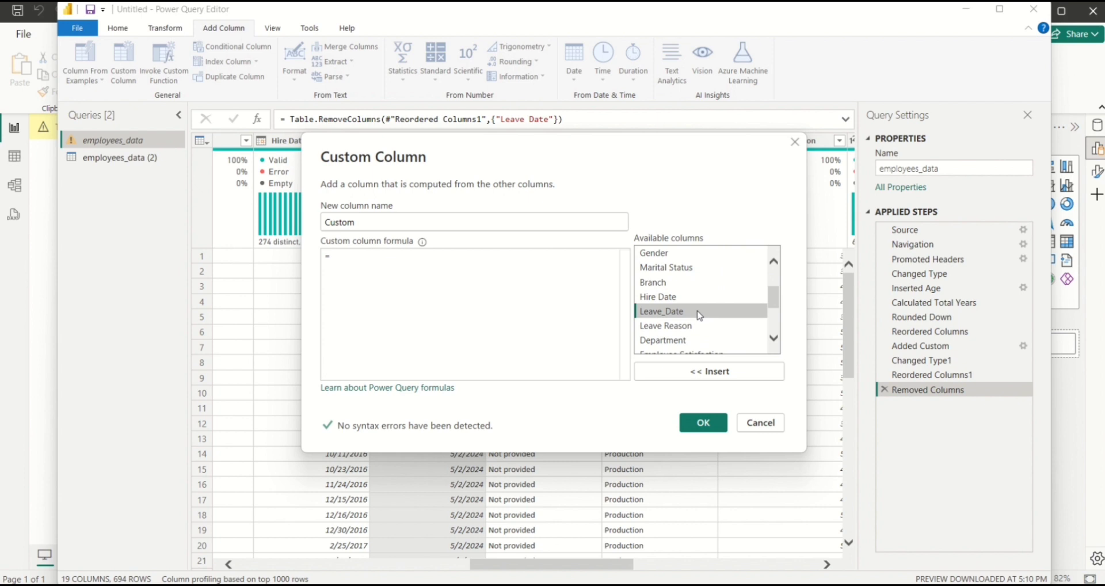
pyautogui.click(683, 368)
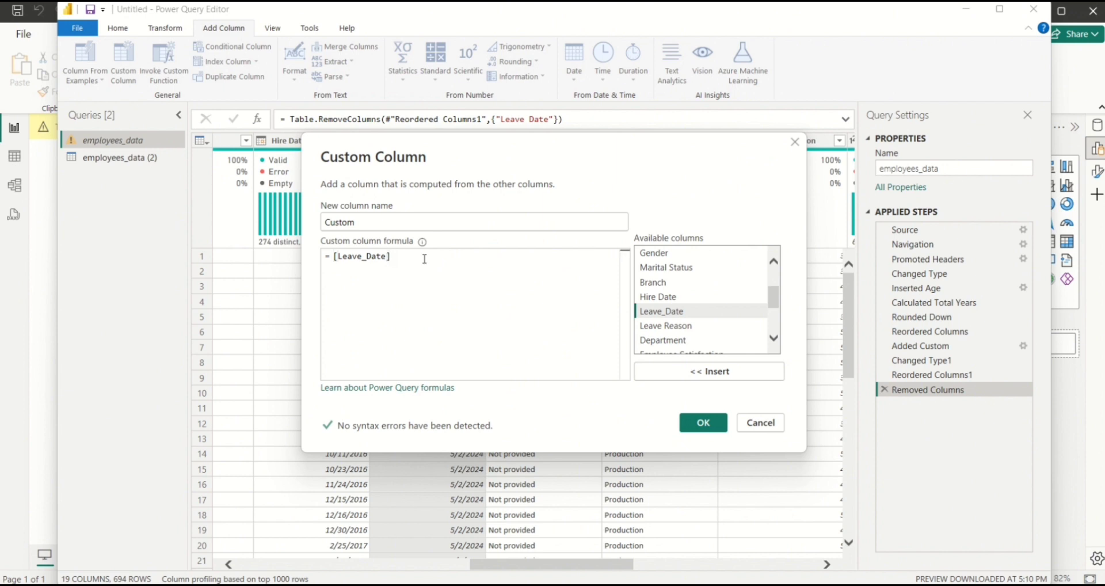
pyautogui.write('-')
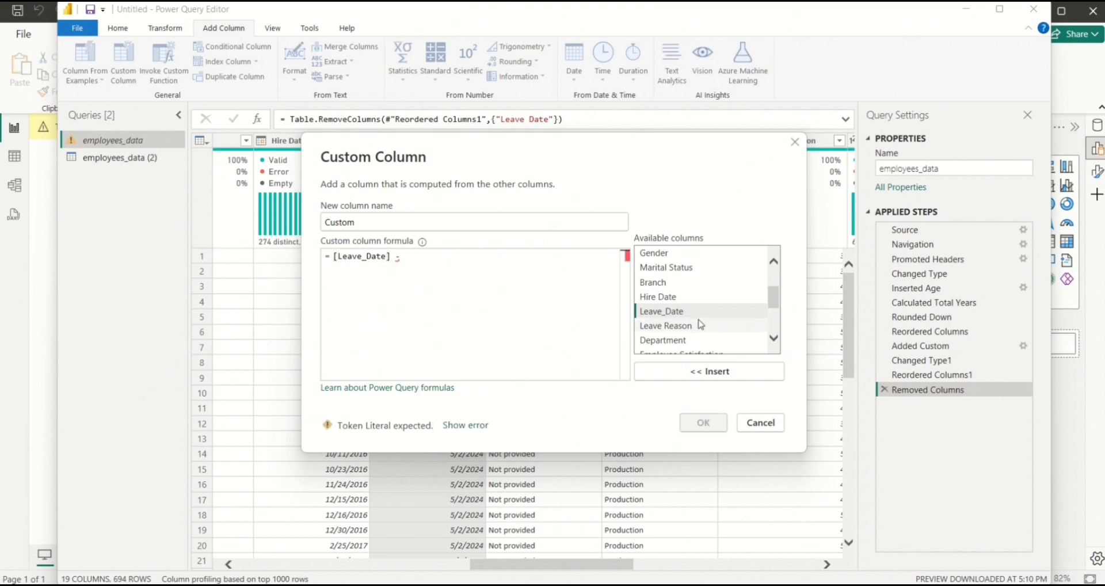
pyautogui.click(680, 299)
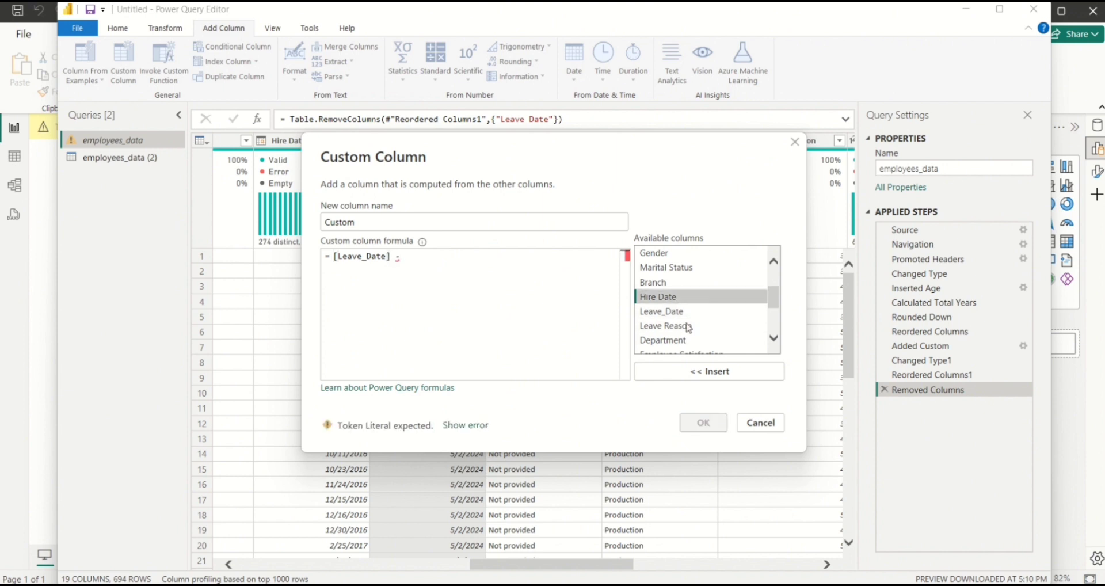
pyautogui.click(697, 371)
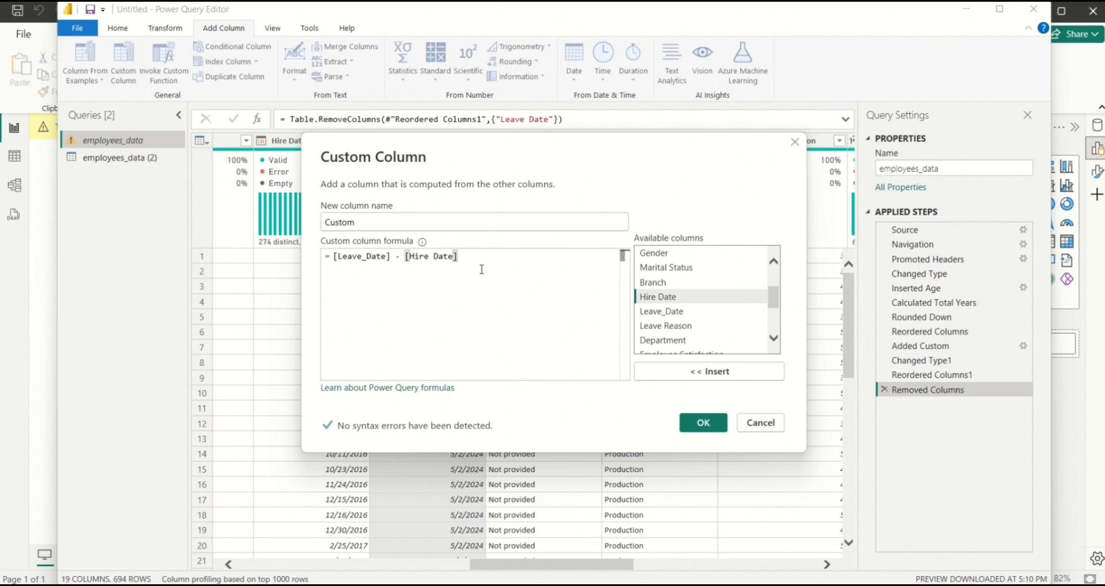
# Name the date-difference column No. of Working Years and add it to the query
pyautogui.click(359, 225)
pyautogui.press('BackSpace')
pyautogui.press('BackSpace')
pyautogui.press('BackSpace')
pyautogui.press('BackSpace')
pyautogui.press('BackSpace')
pyautogui.press('BackSpace')
pyautogui.write('No')
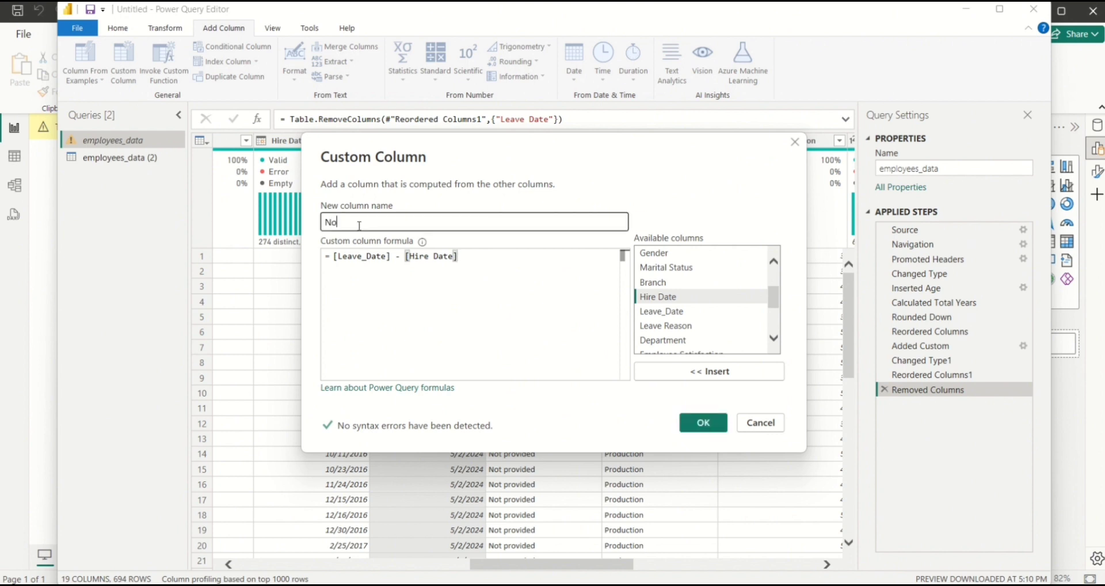
pyautogui.write('. of Working Years')
pyautogui.click(703, 426)
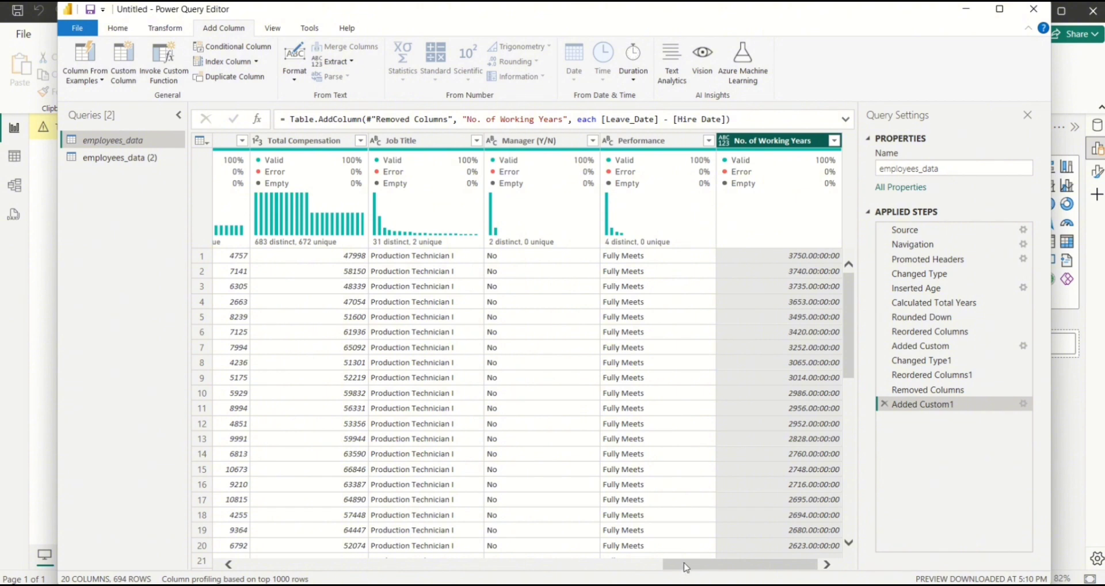
# Transform the No. of Working Years durations into total years and round the values down
pyautogui.moveTo(686, 567); pyautogui.dragTo(718, 564)
pyautogui.click(124, 35)
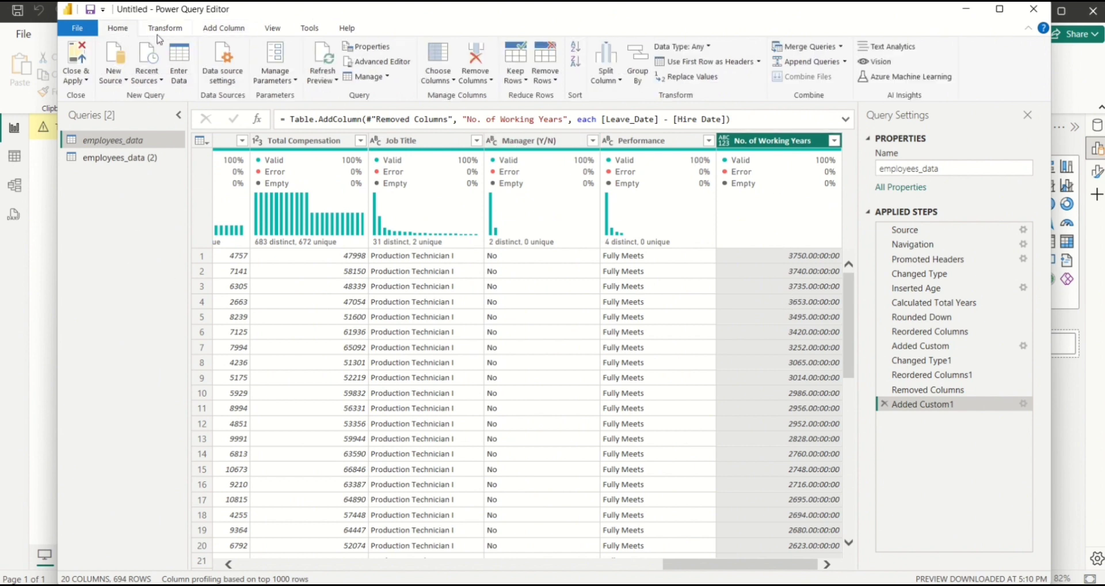
pyautogui.click(158, 34)
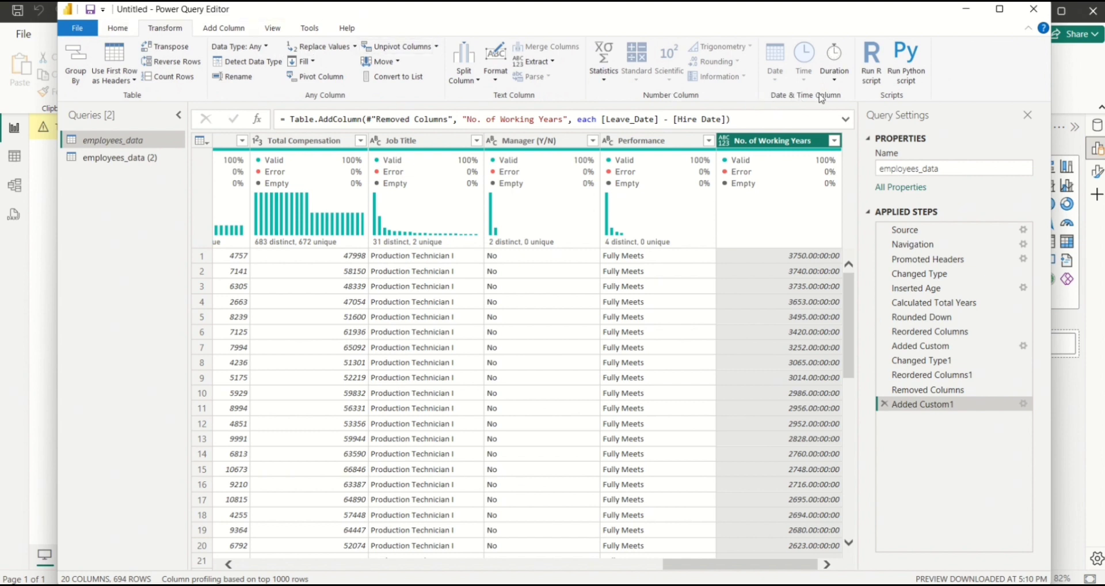
pyautogui.click(833, 83)
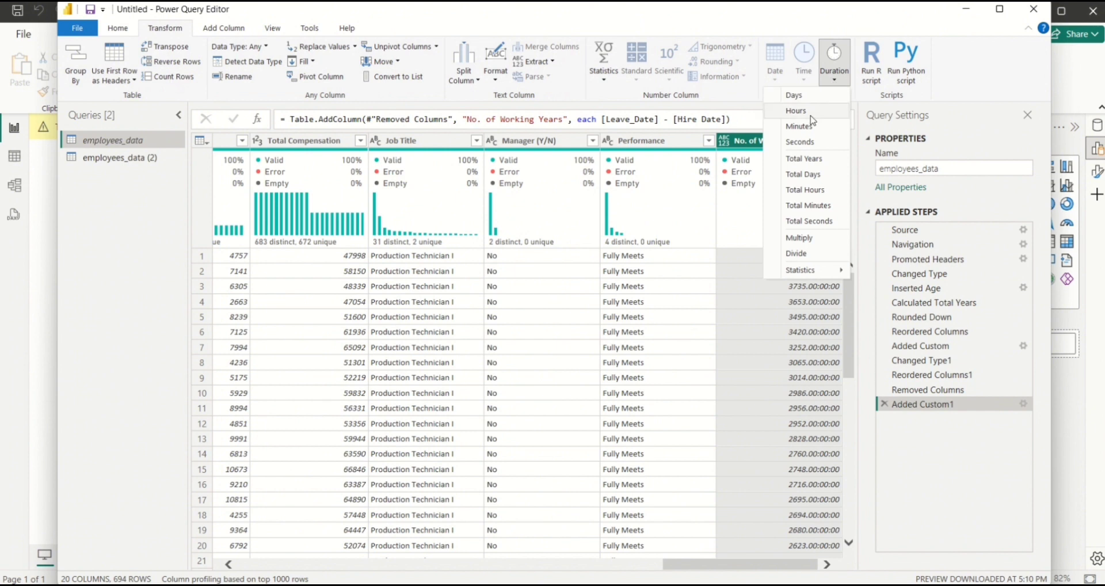
pyautogui.click(803, 160)
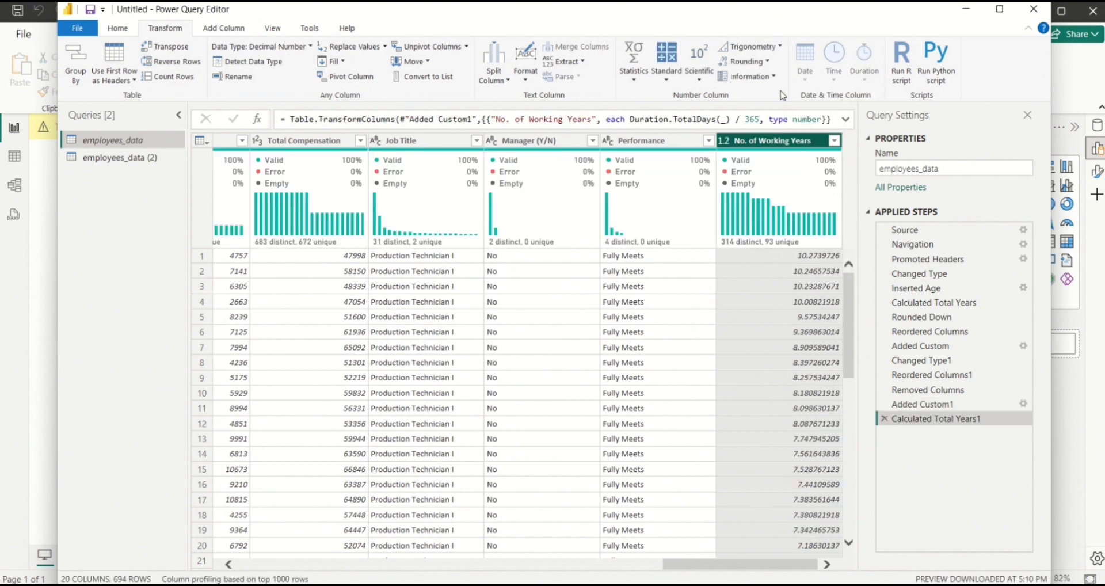
pyautogui.click(763, 62)
pyautogui.click(751, 92)
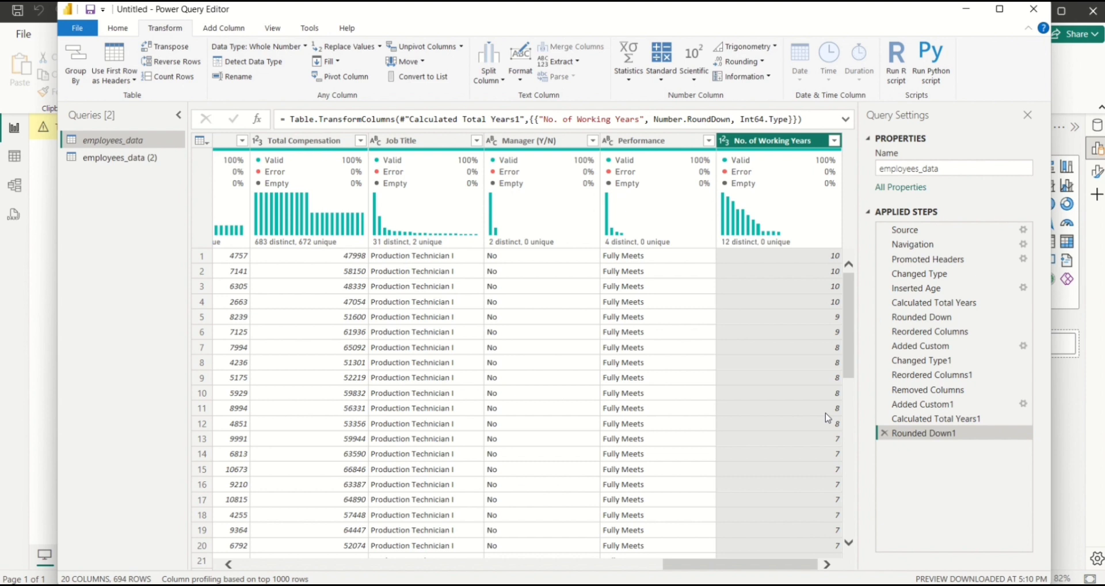
# Start another custom column and begin its formula with if [Leave_Date] =
pyautogui.click(117, 27)
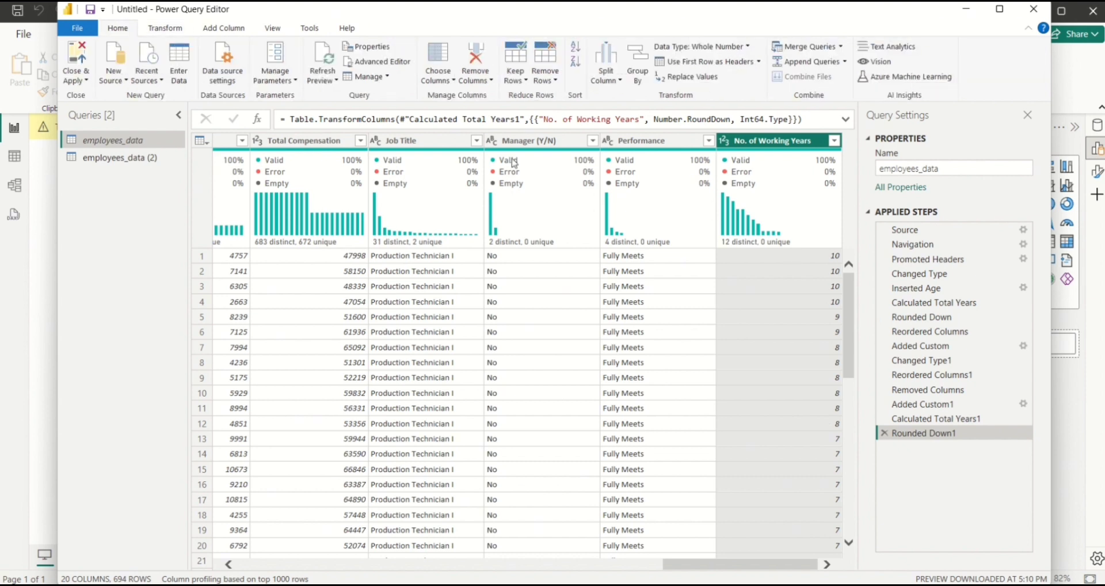
pyautogui.click(222, 32)
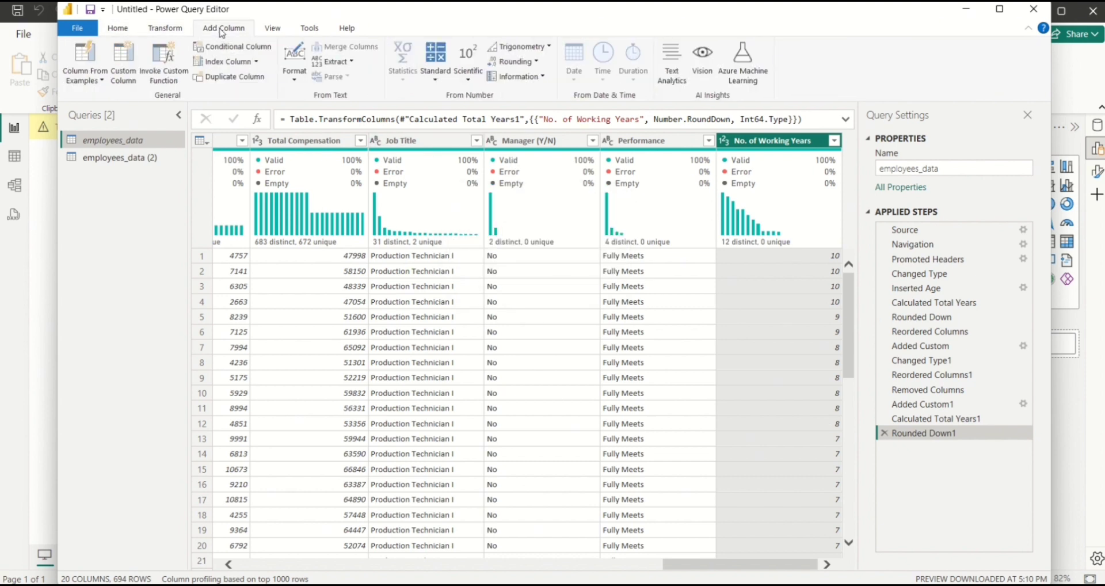
pyautogui.click(130, 84)
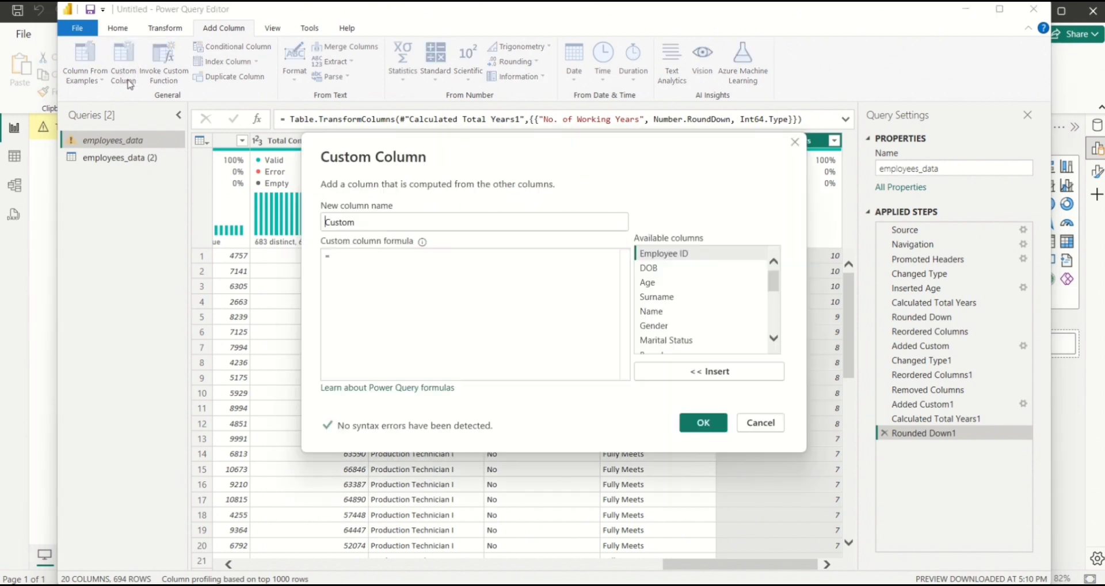
pyautogui.click(356, 258)
pyautogui.write('if')
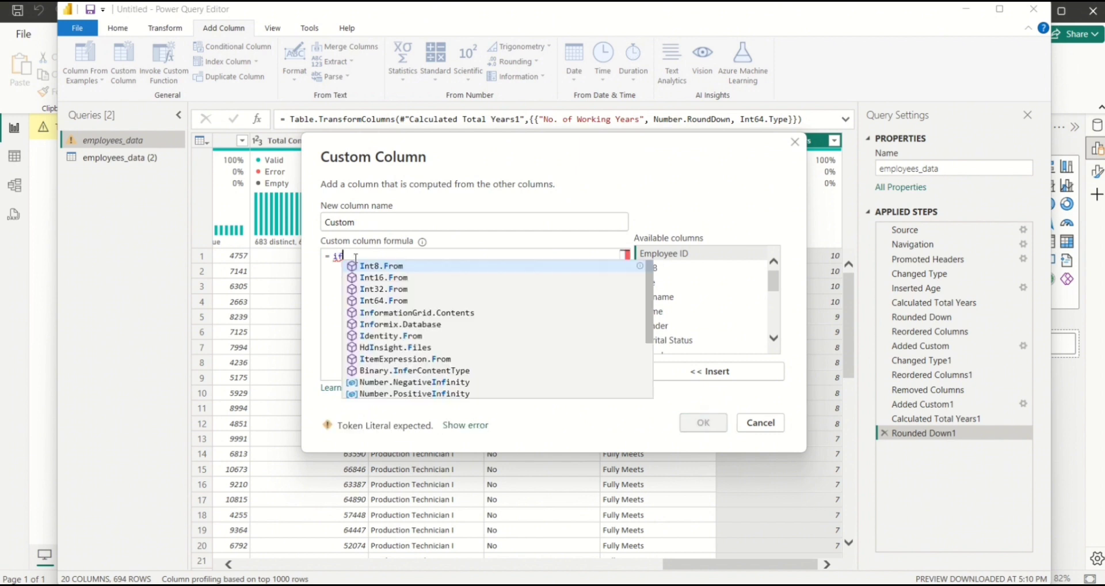
pyautogui.press('Escape')
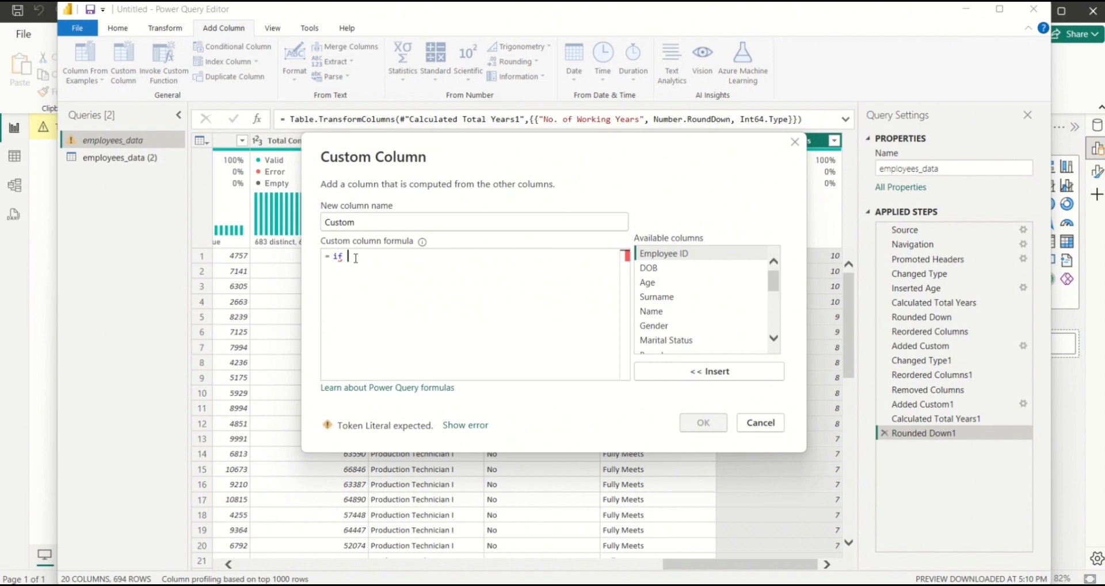
pyautogui.write('[le')
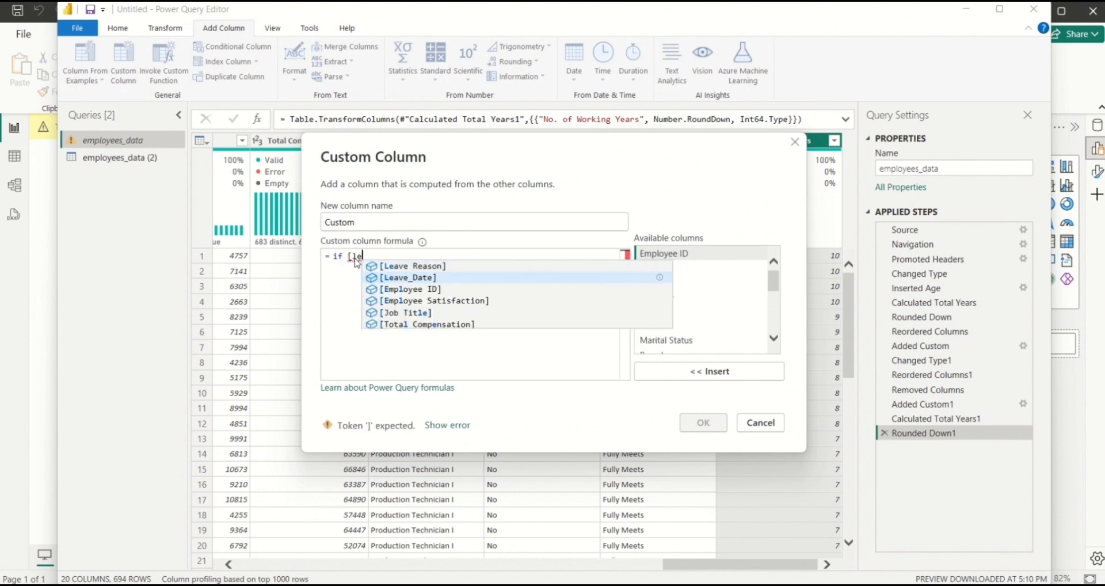
pyautogui.press('Tab')
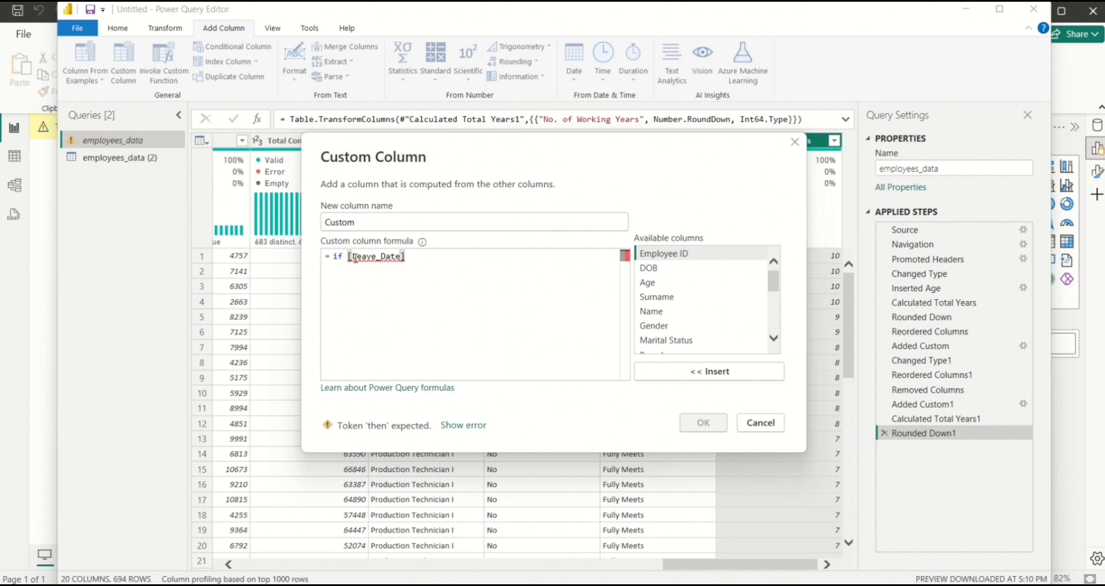
pyautogui.write('=')
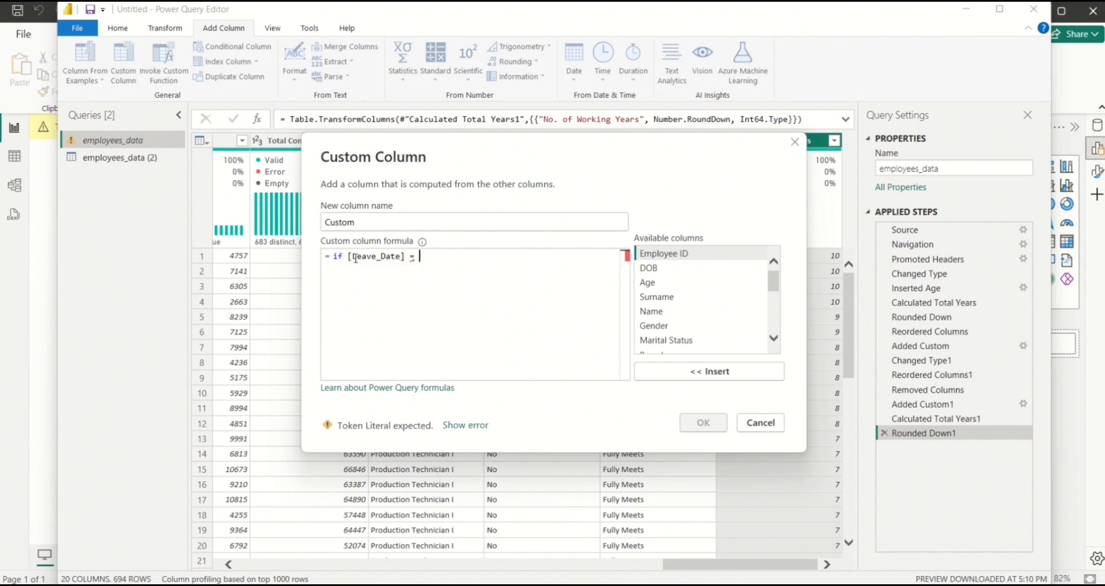
# Complete the custom column's condition by comparing [Leave_Date] with DateTime.Date(DateTime.LocalNow())
pyautogui.write(' Date')
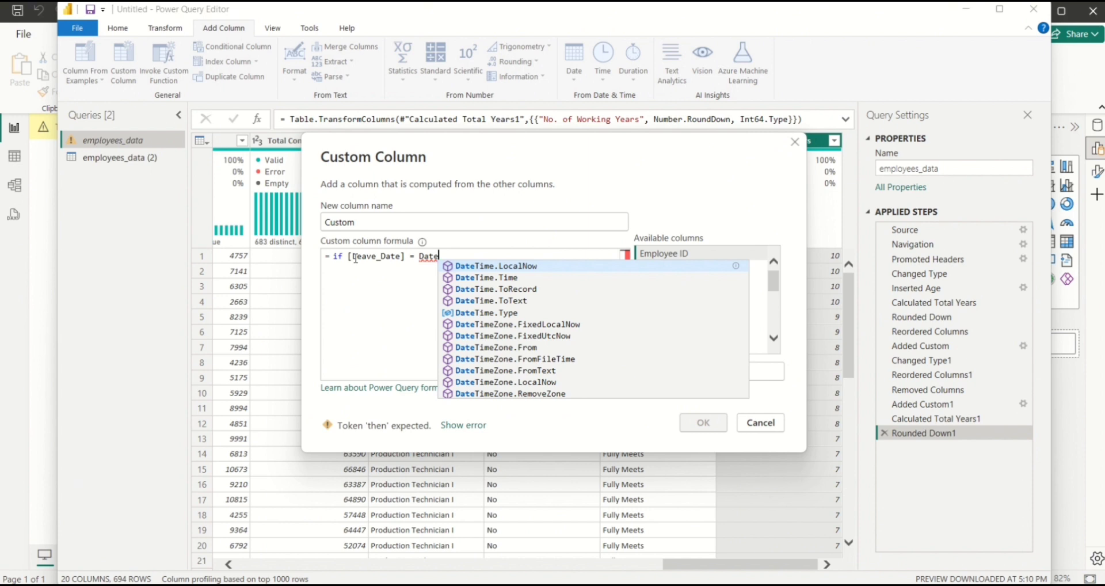
pyautogui.press('Down')
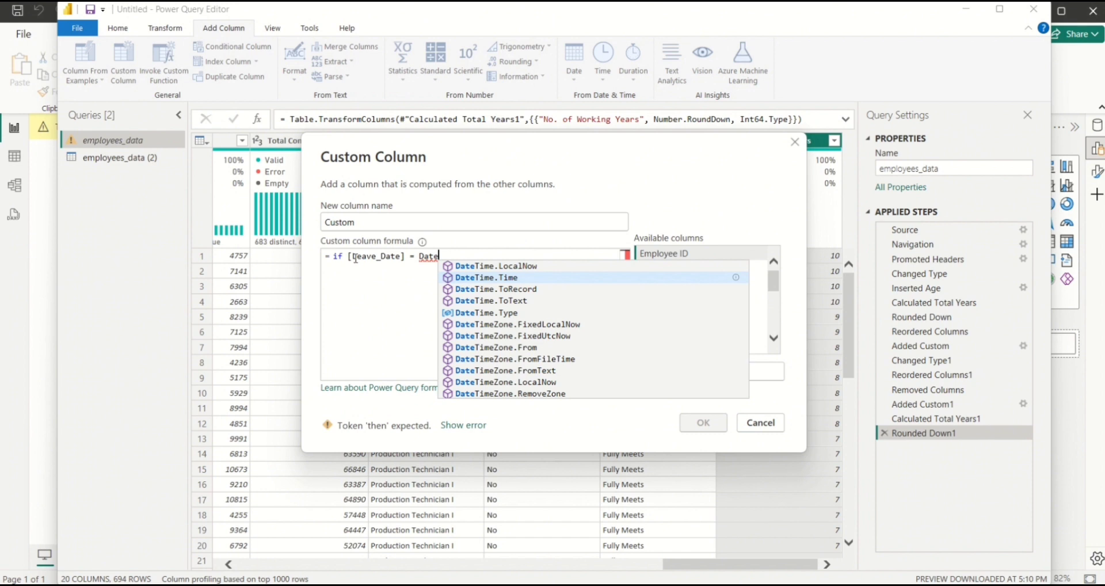
pyautogui.write('Time.DA')
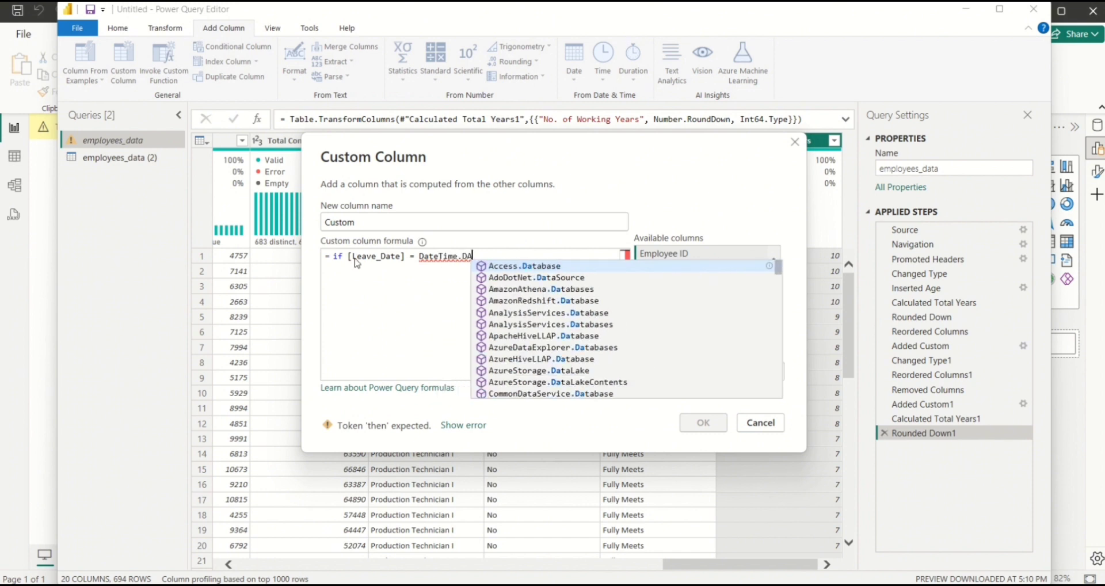
pyautogui.press('BackSpace')
pyautogui.write('ate')
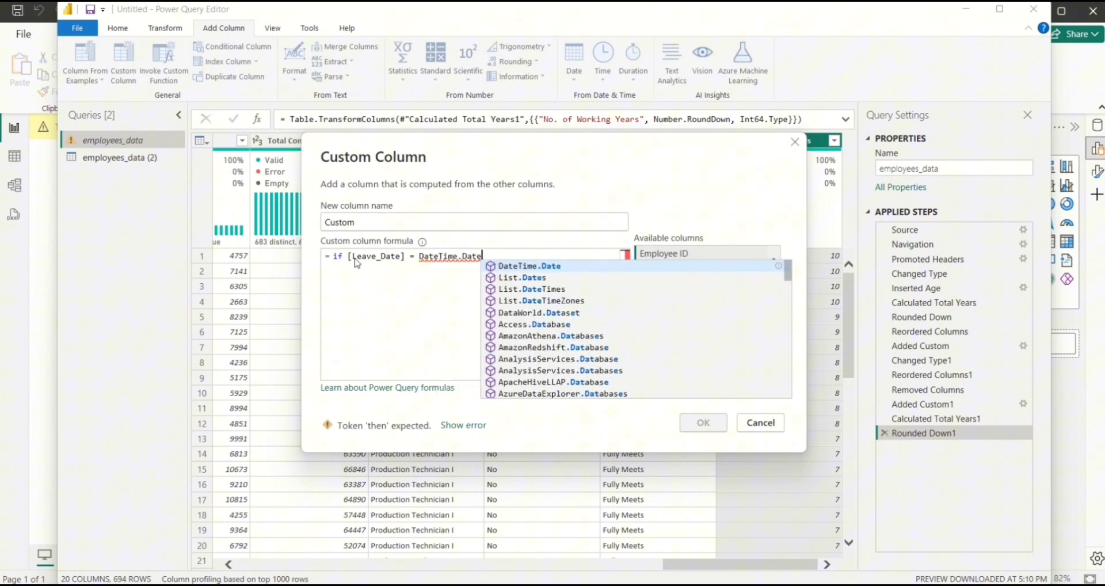
pyautogui.write('(Date')
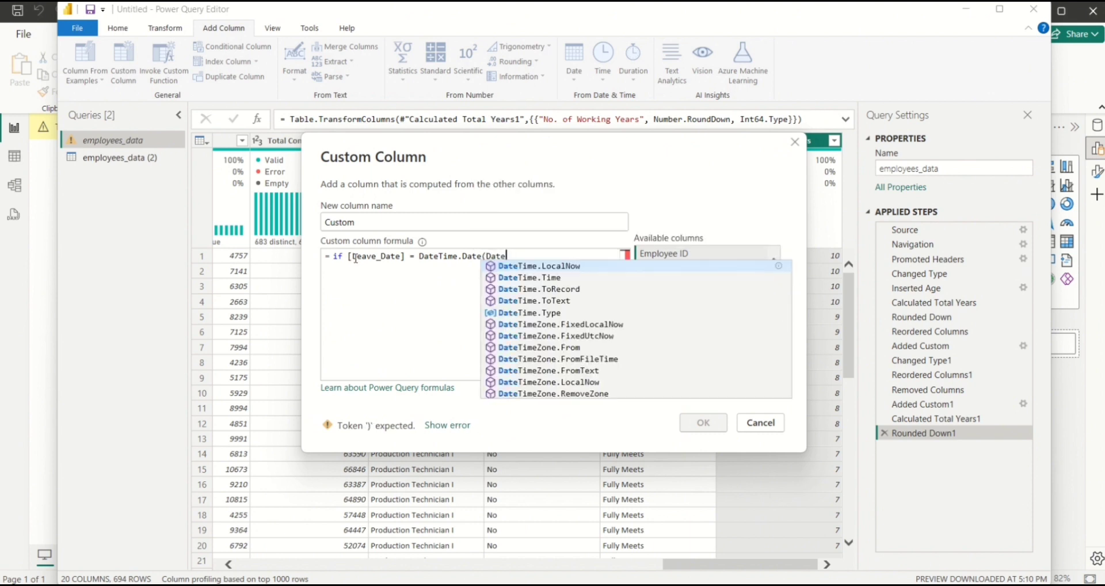
pyautogui.press('Tab')
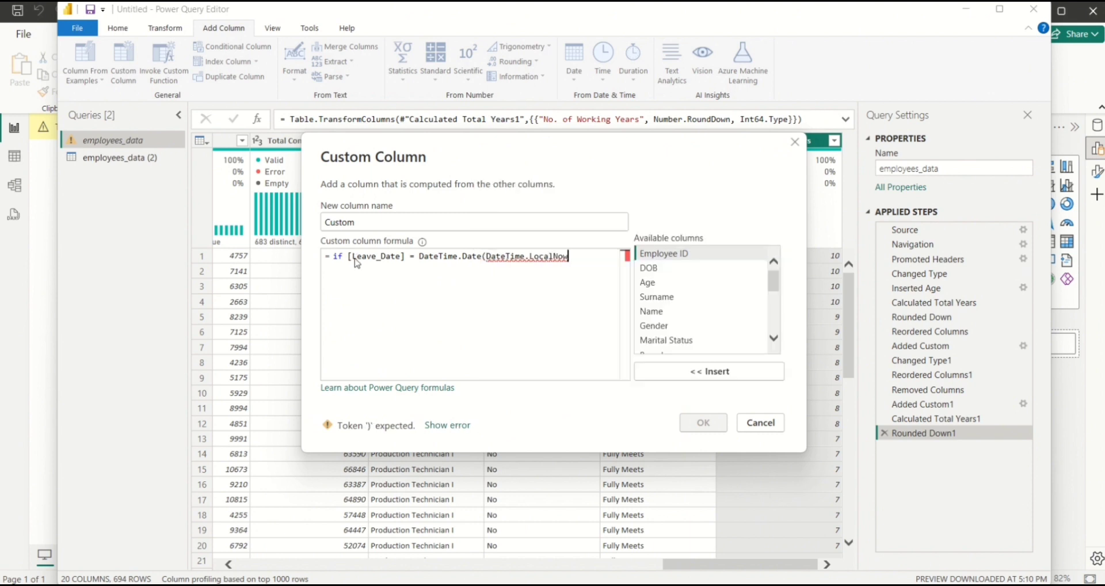
pyautogui.write('())')
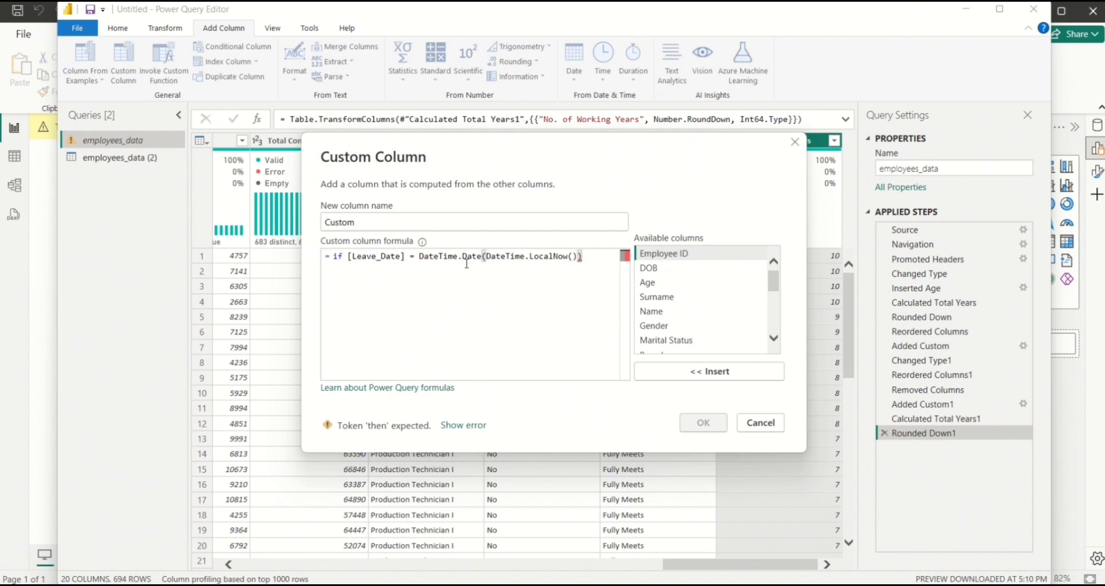
# Finish the if formula so that it returns "Active" when the condition is met and "Inactive" otherwise
pyautogui.write(' then')
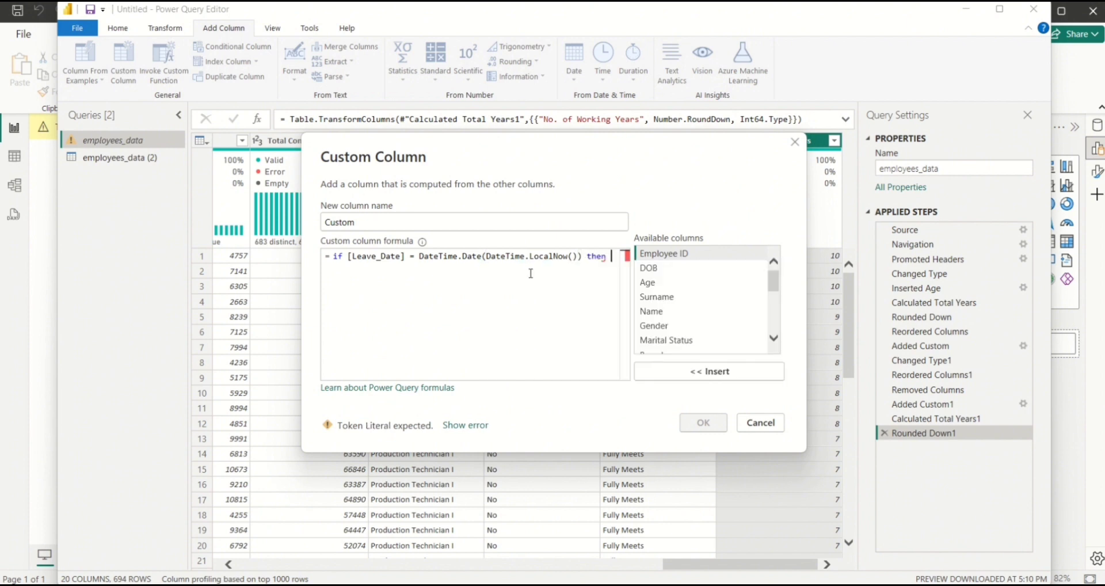
pyautogui.press('Return')
pyautogui.write('"Act')
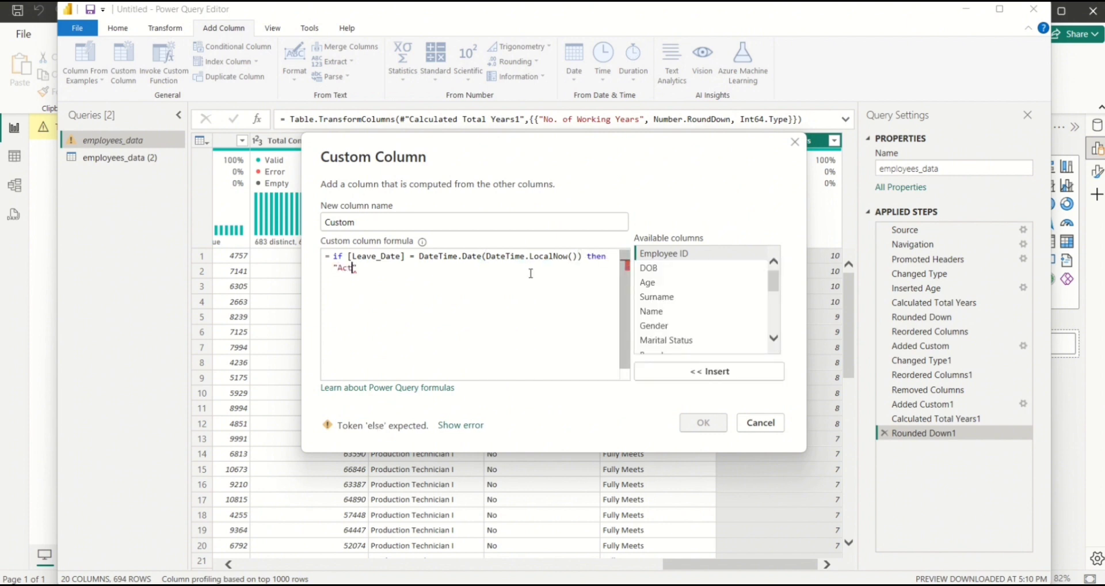
pyautogui.write('ive" else')
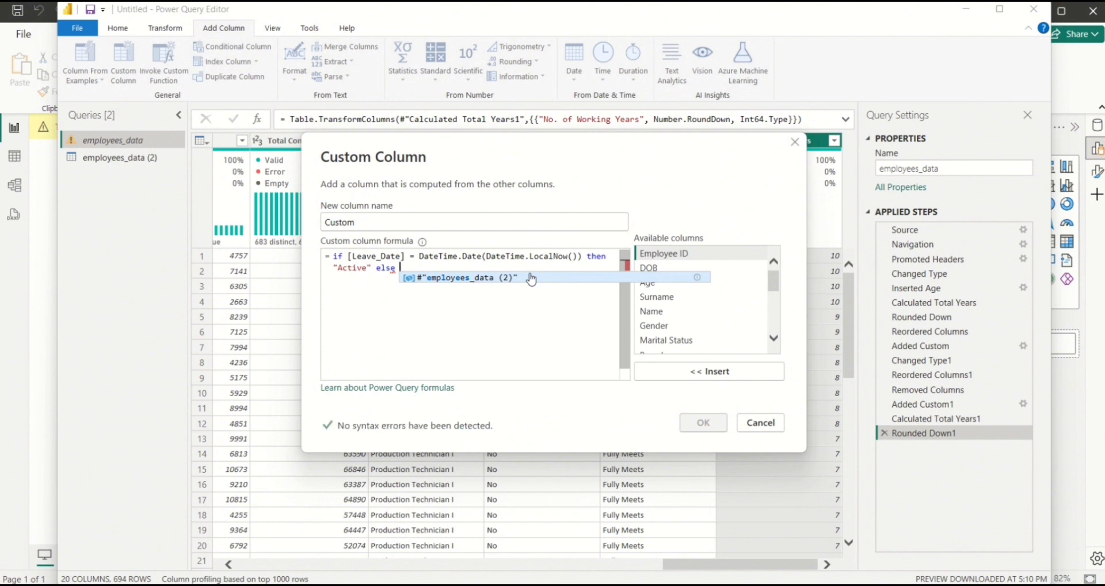
pyautogui.write(' "In')
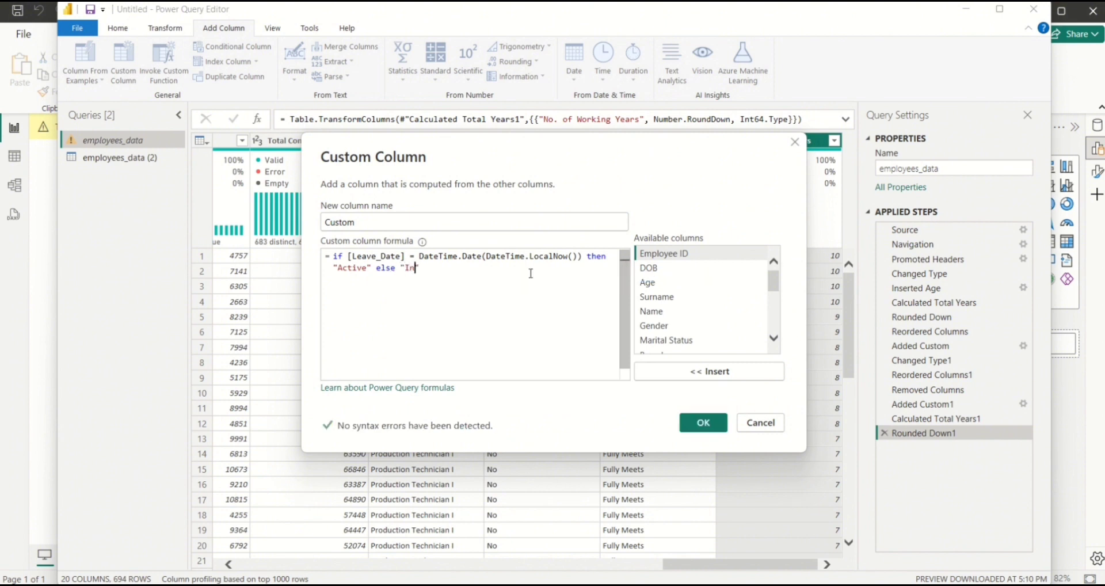
pyautogui.write('active')
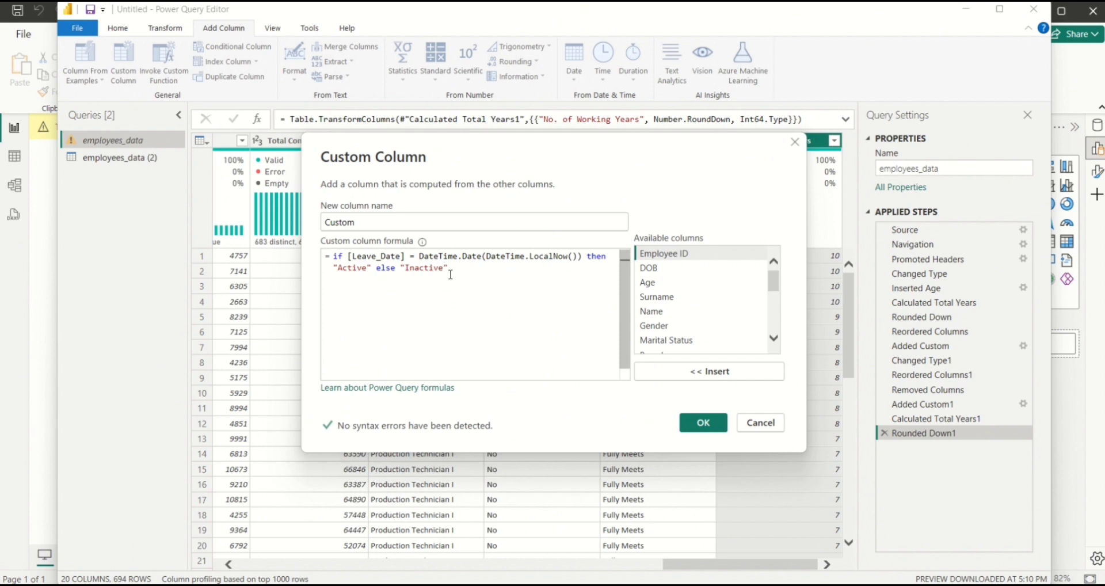
# Name the new conditional column Status and add it to the query
pyautogui.click(357, 222)
pyautogui.press('BackSpace')
pyautogui.press('BackSpace')
pyautogui.press('BackSpace')
pyautogui.press('BackSpace')
pyautogui.press('BackSpace')
pyautogui.press('BackSpace')
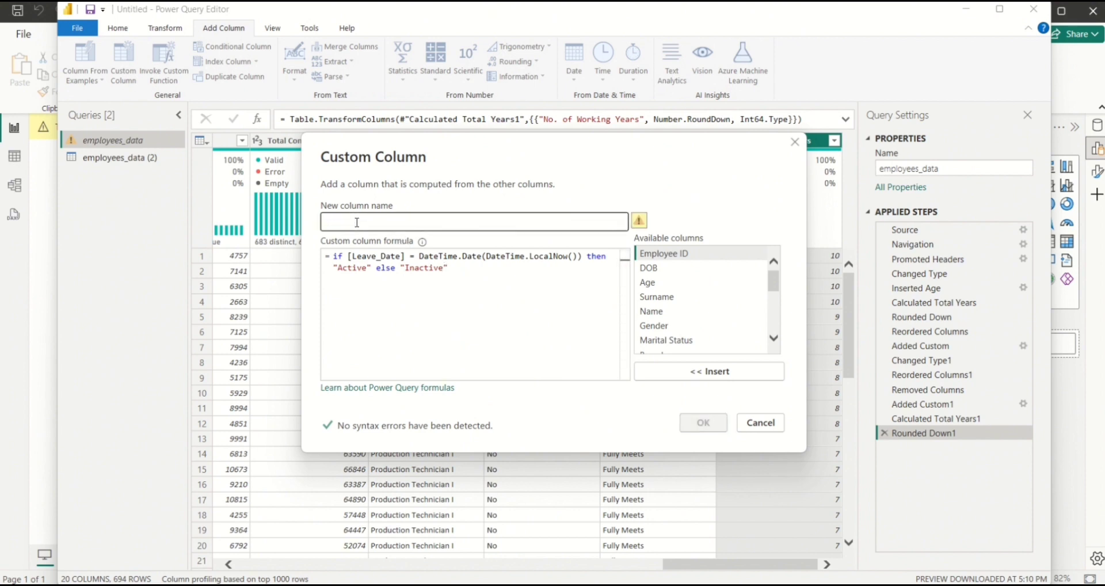
pyautogui.write('Status')
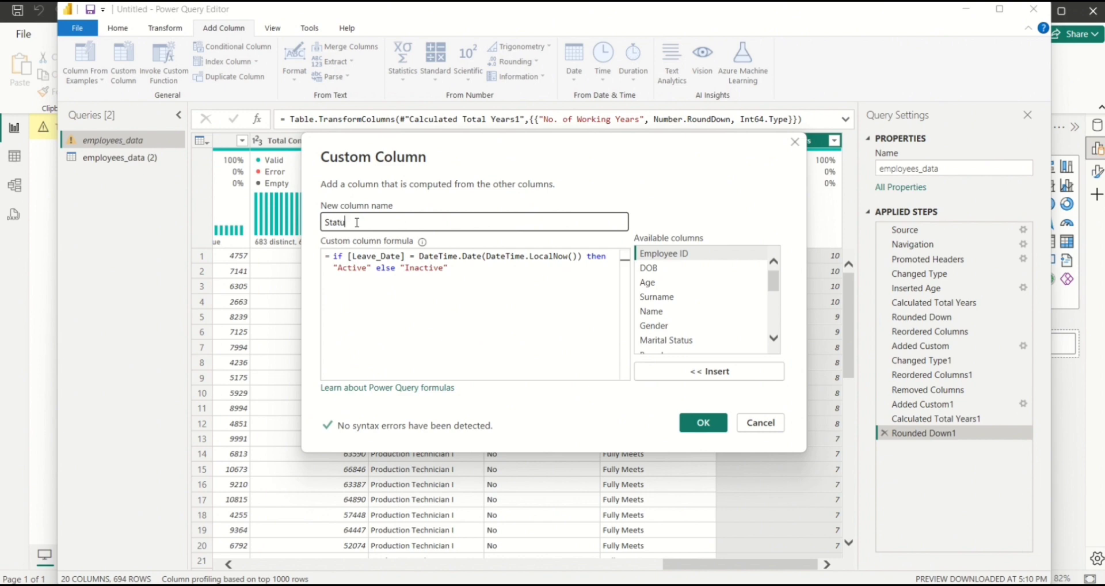
pyautogui.click(700, 423)
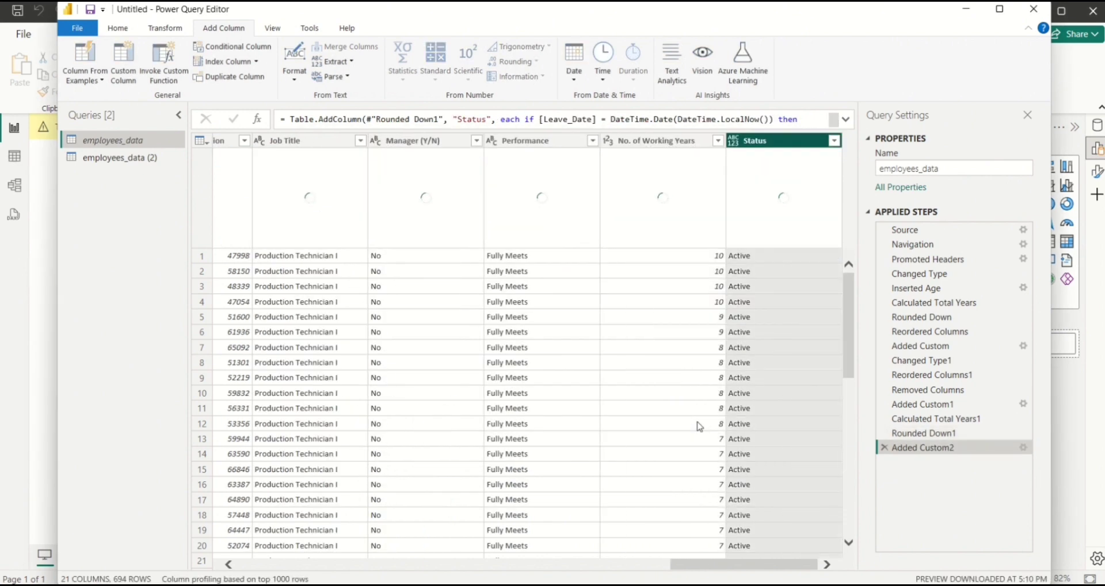
# Set the Status column's data type to Text and apply its filter with both Active and Inactive selected
pyautogui.click(734, 142)
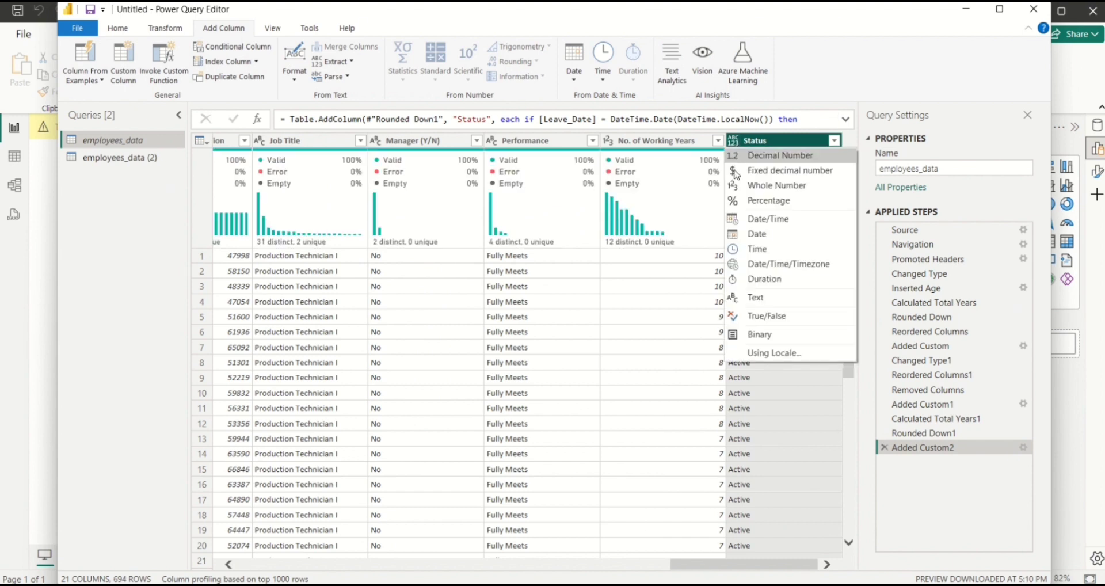
pyautogui.click(732, 297)
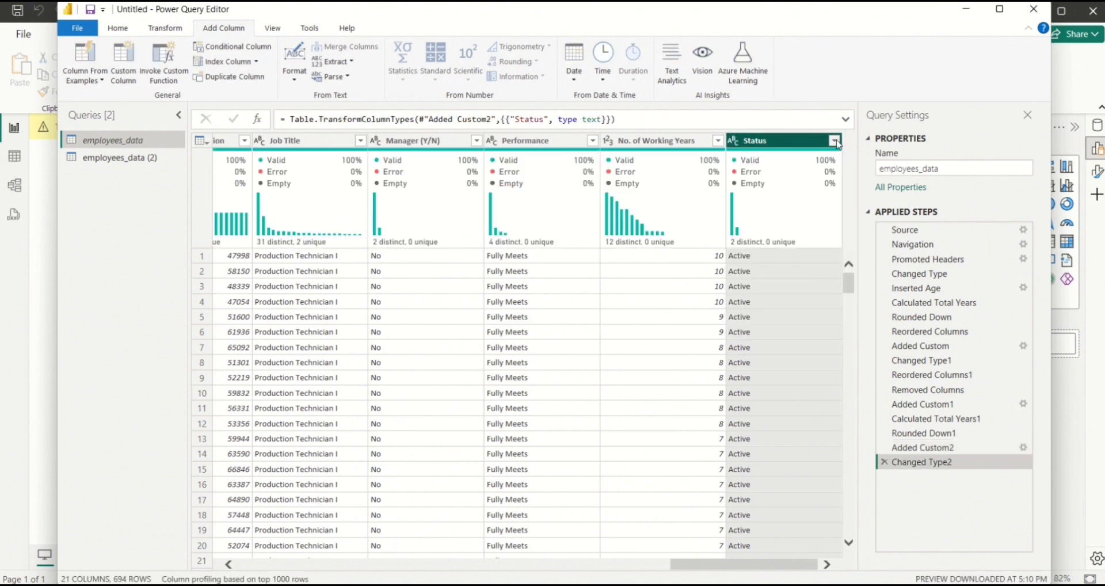
pyautogui.click(834, 141)
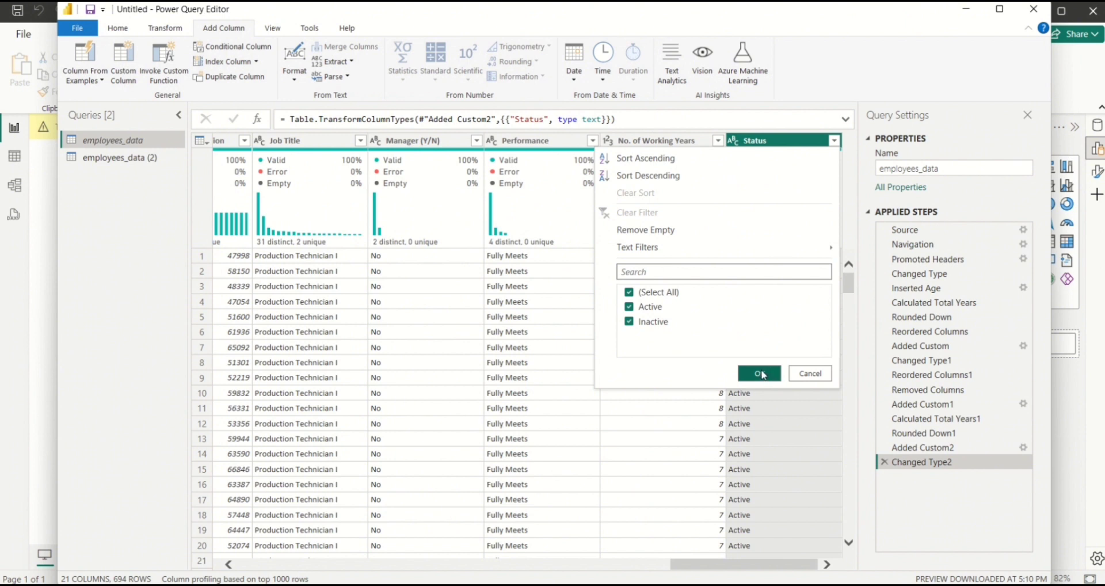
pyautogui.click(771, 372)
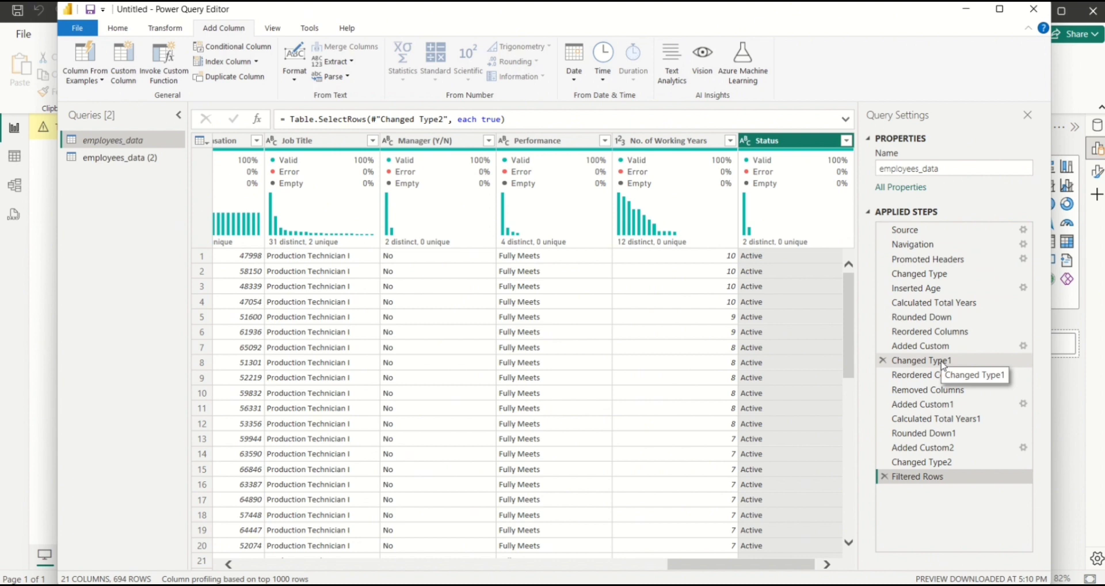
# Rename the applied step Inserted Age as Inserted Age From DOB
pyautogui.rightClick(944, 290)
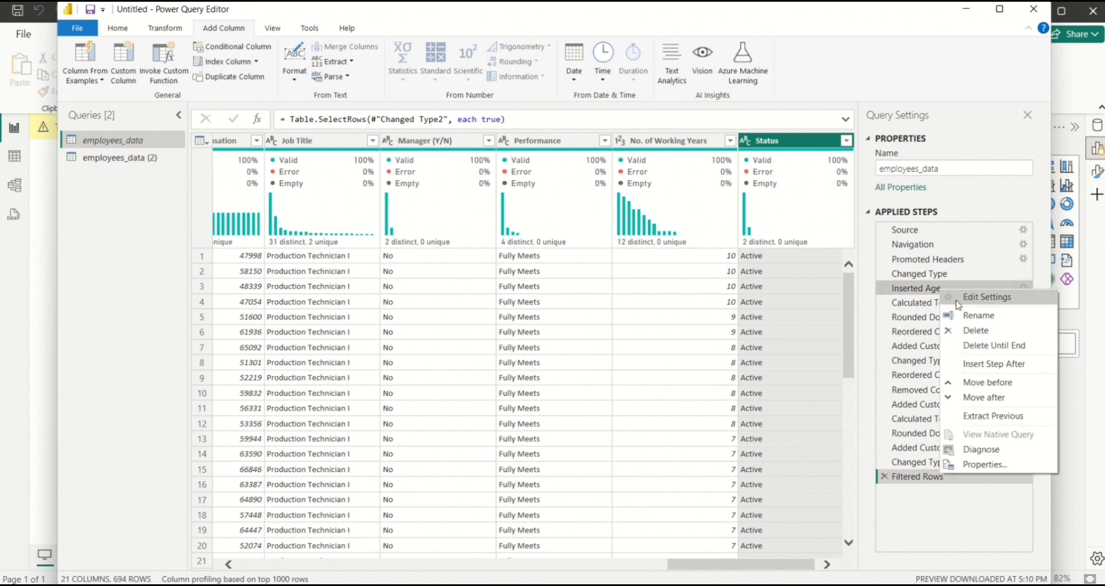
pyautogui.click(969, 316)
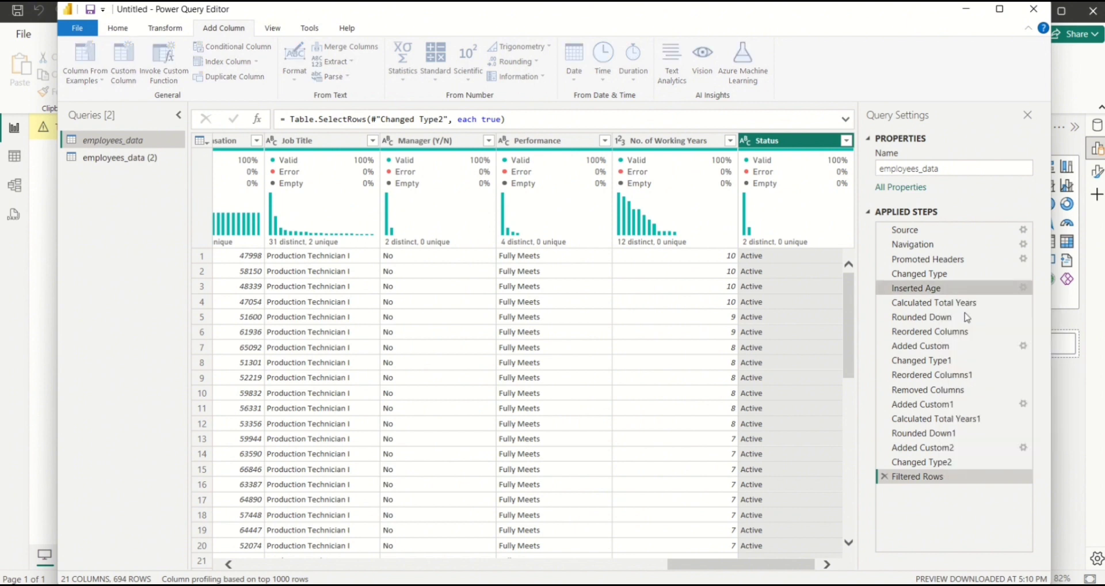
pyautogui.click(952, 285)
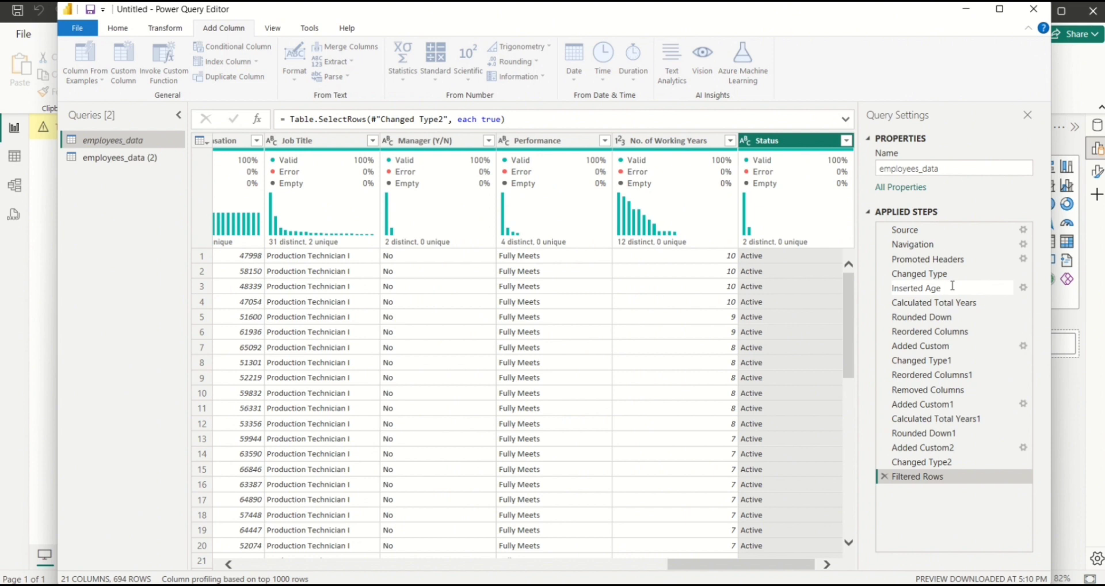
pyautogui.write('From DOB')
pyautogui.press('Return')
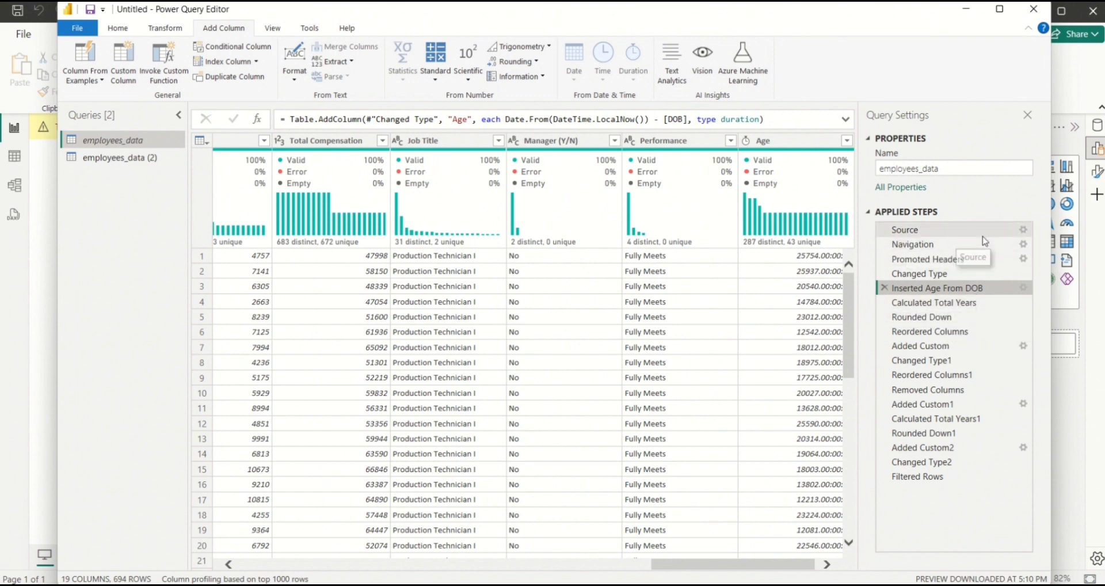
# Open the settings of the query's Source step to examine the Excel workbook's file path
pyautogui.click(1023, 231)
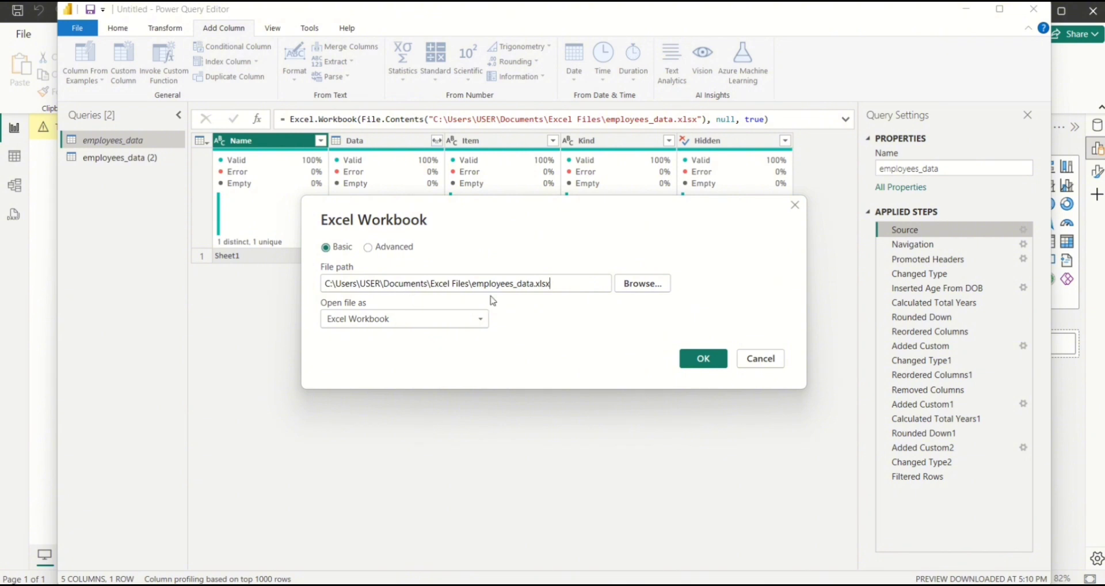
pyautogui.click(578, 288)
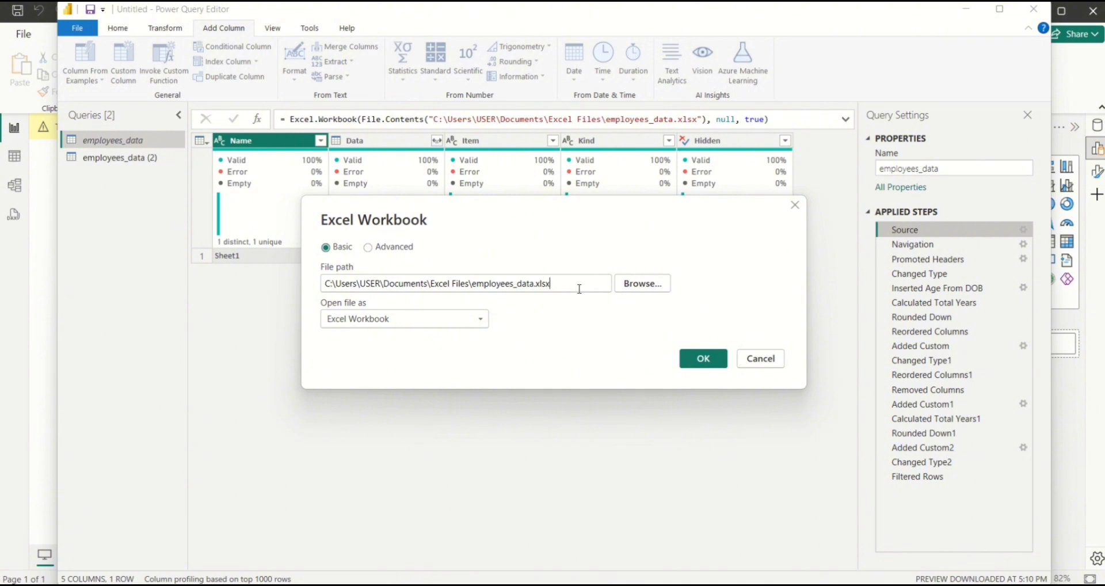